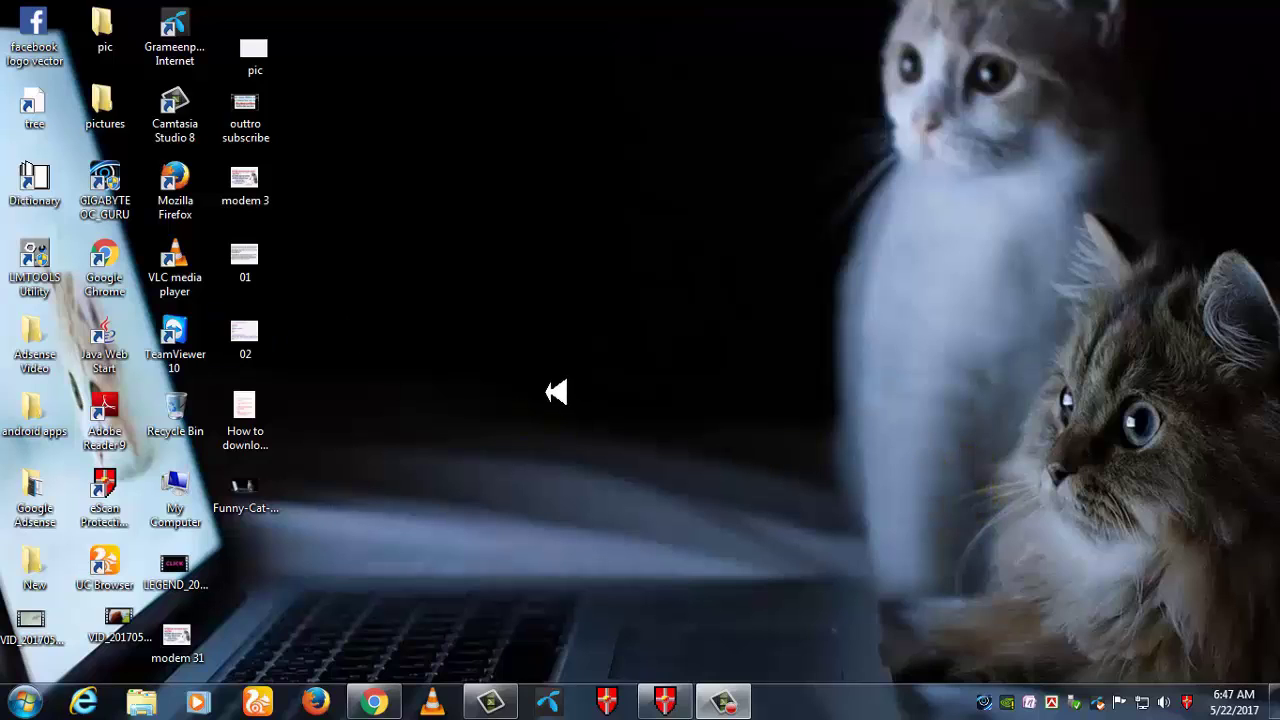
Bring Chrome's Facebook profile forward and open the post's 'How to earn money from youtube bangla tutorial' link
left_click_drag(537, 283, 864, 562)
left_click_drag(466, 188, 838, 516)
left_click_drag(427, 174, 746, 604)
left_click_drag(363, 169, 660, 520)
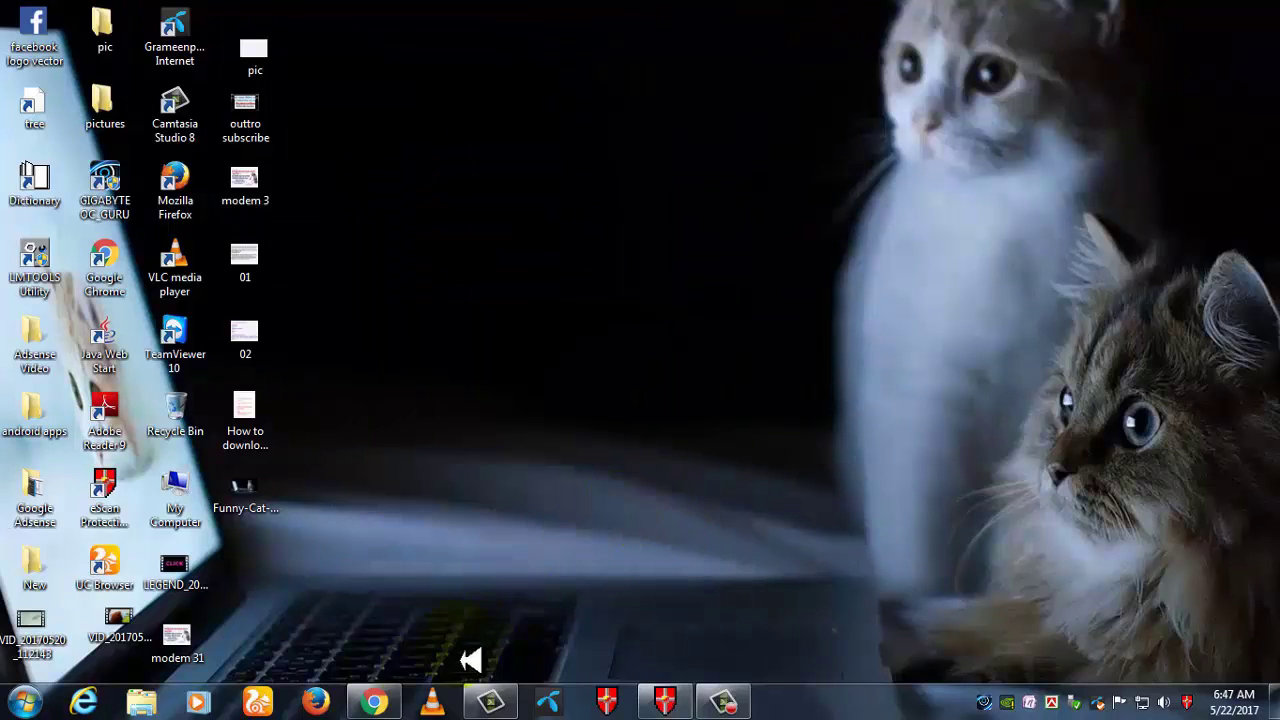
left_click(385, 700)
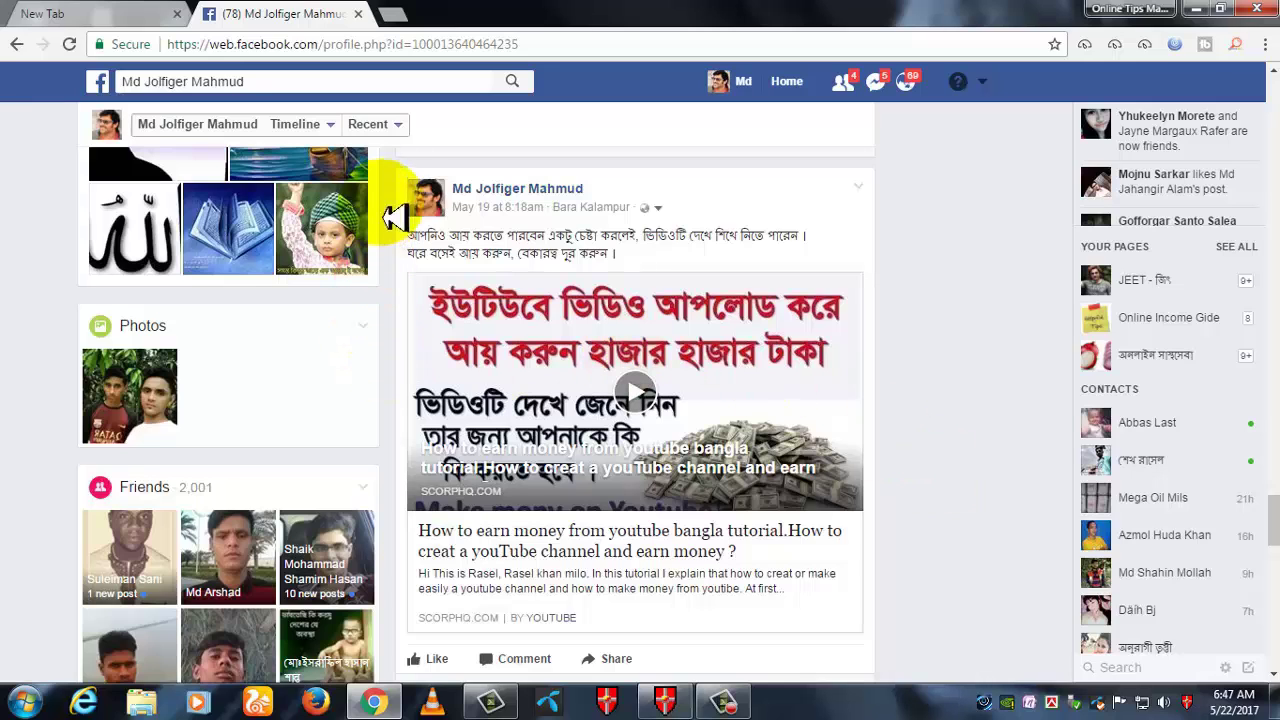
left_click_drag(391, 214, 828, 590)
left_click(1006, 491)
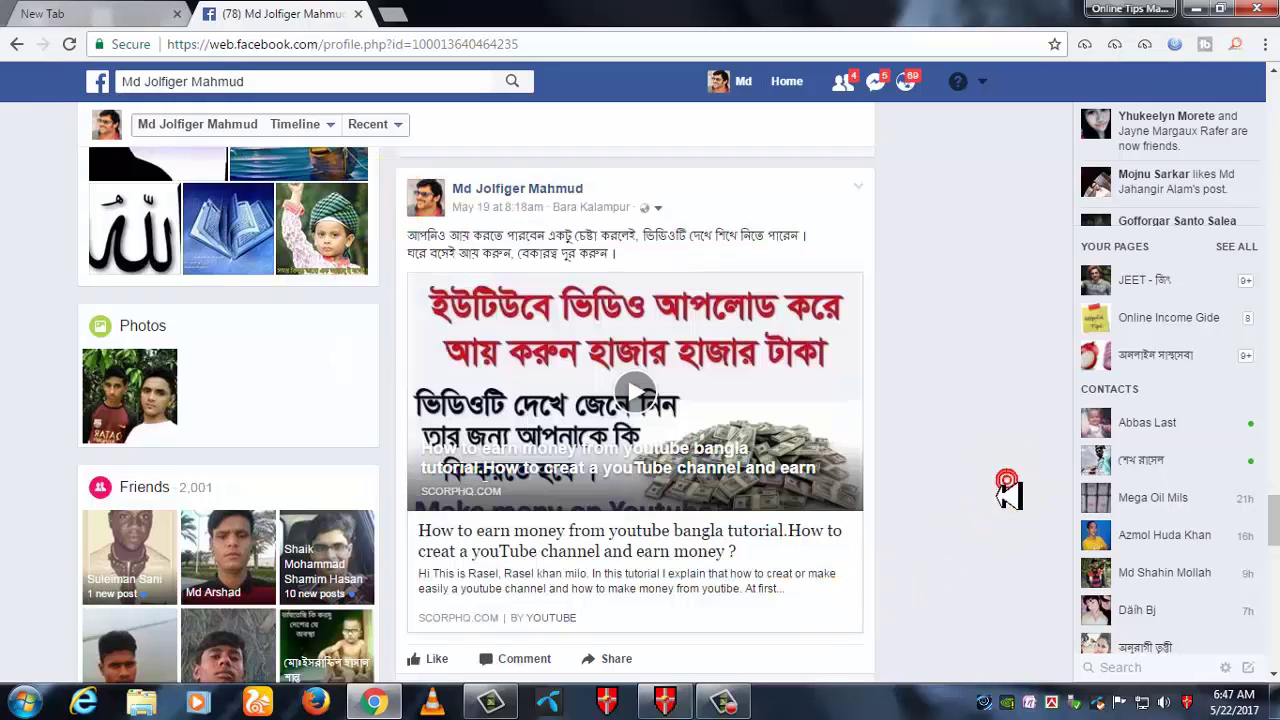
left_click(524, 530)
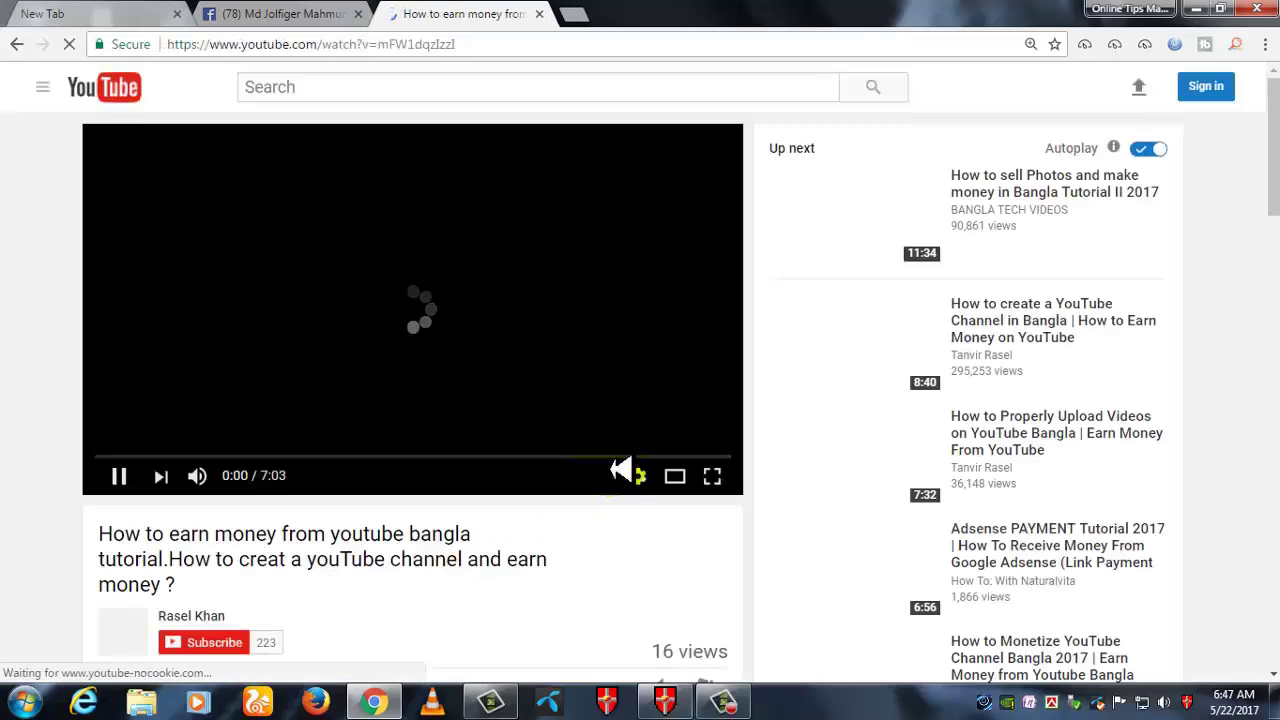
Pause the tutorial at 0:00 and scroll down to the uploader's channel name and description
left_click(122, 482)
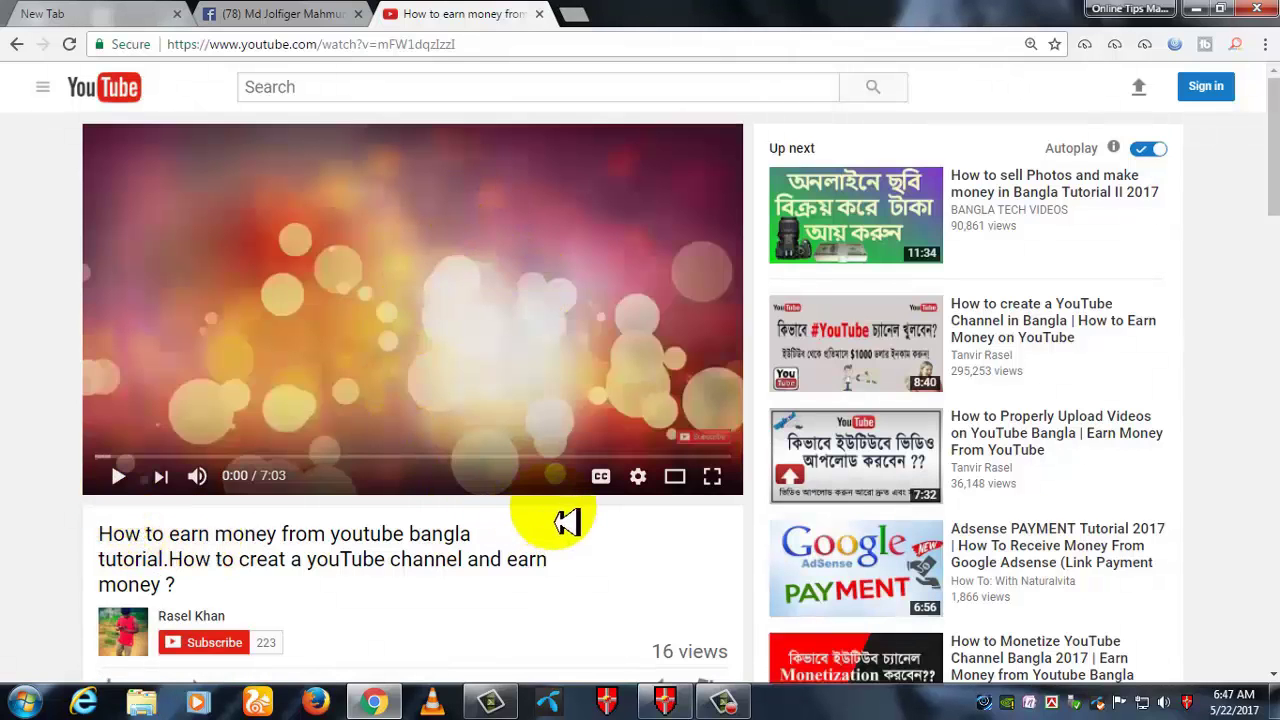
scroll(567, 521, "down", 2)
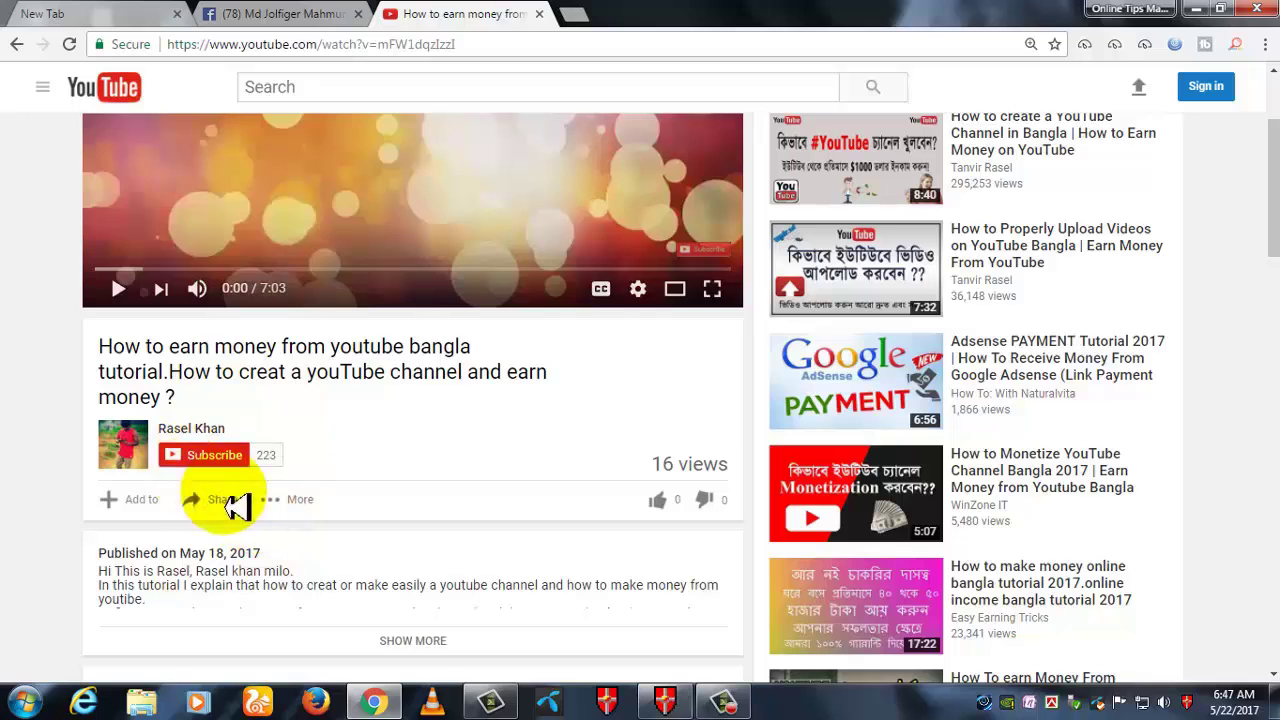
left_click(140, 450)
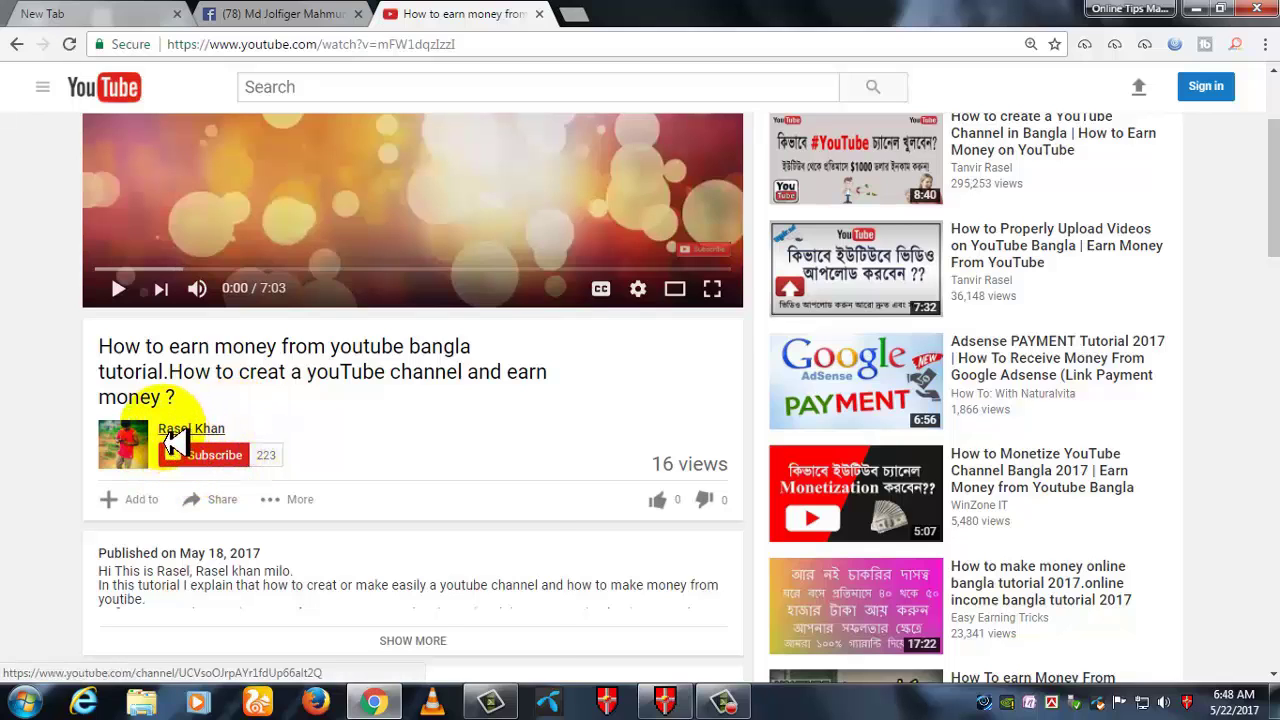
mouse_move(206, 428)
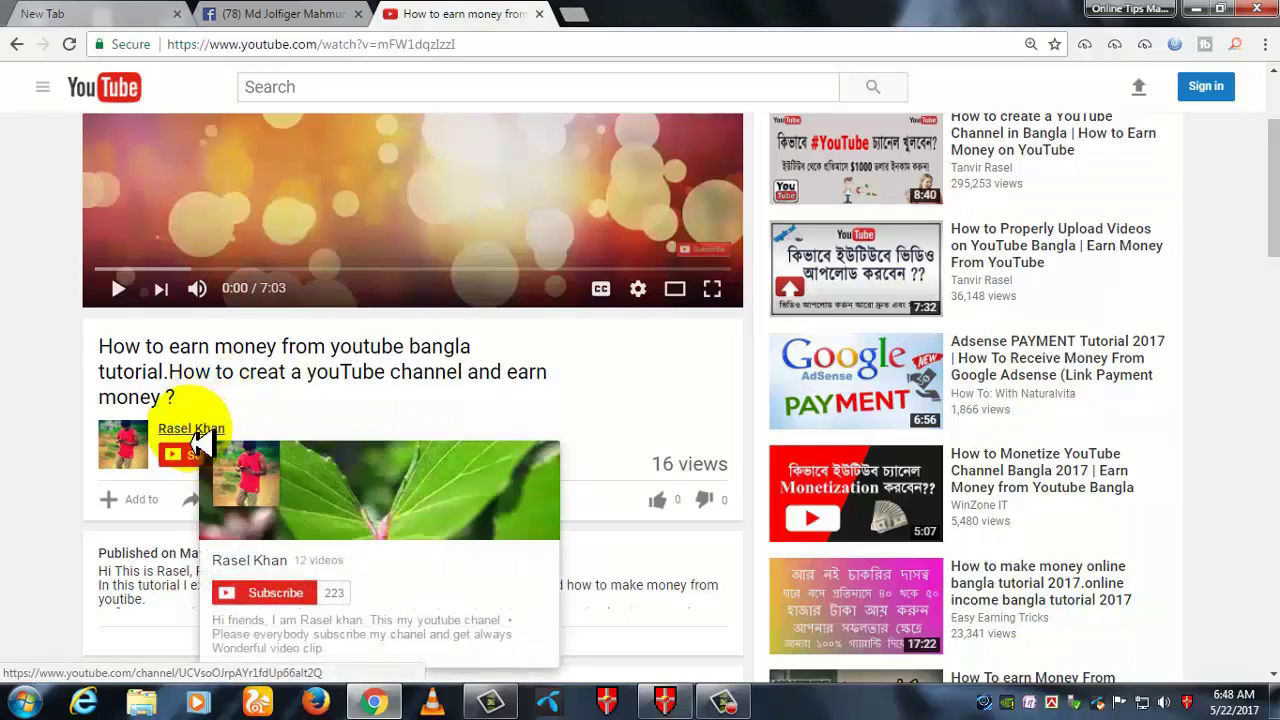
Browse the uploader's channel page and uploads, then close that tab to return to Facebook
left_click(200, 446)
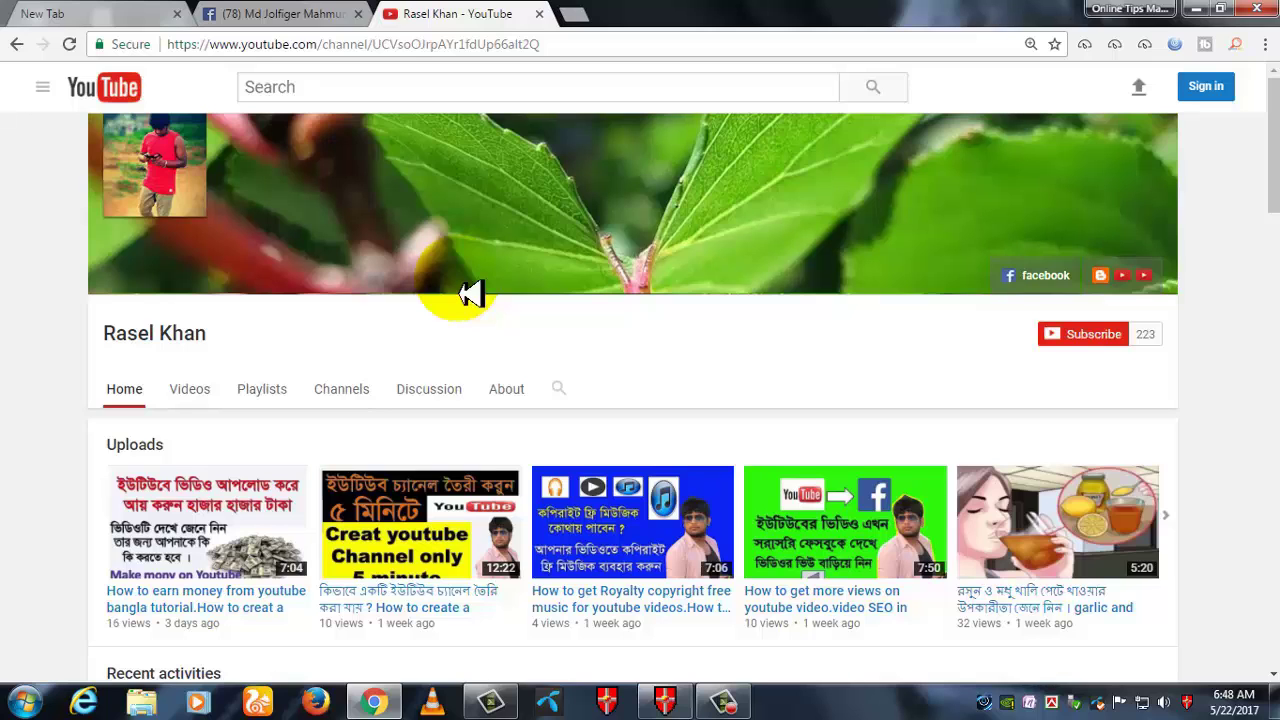
scroll(460, 280, "down", 2)
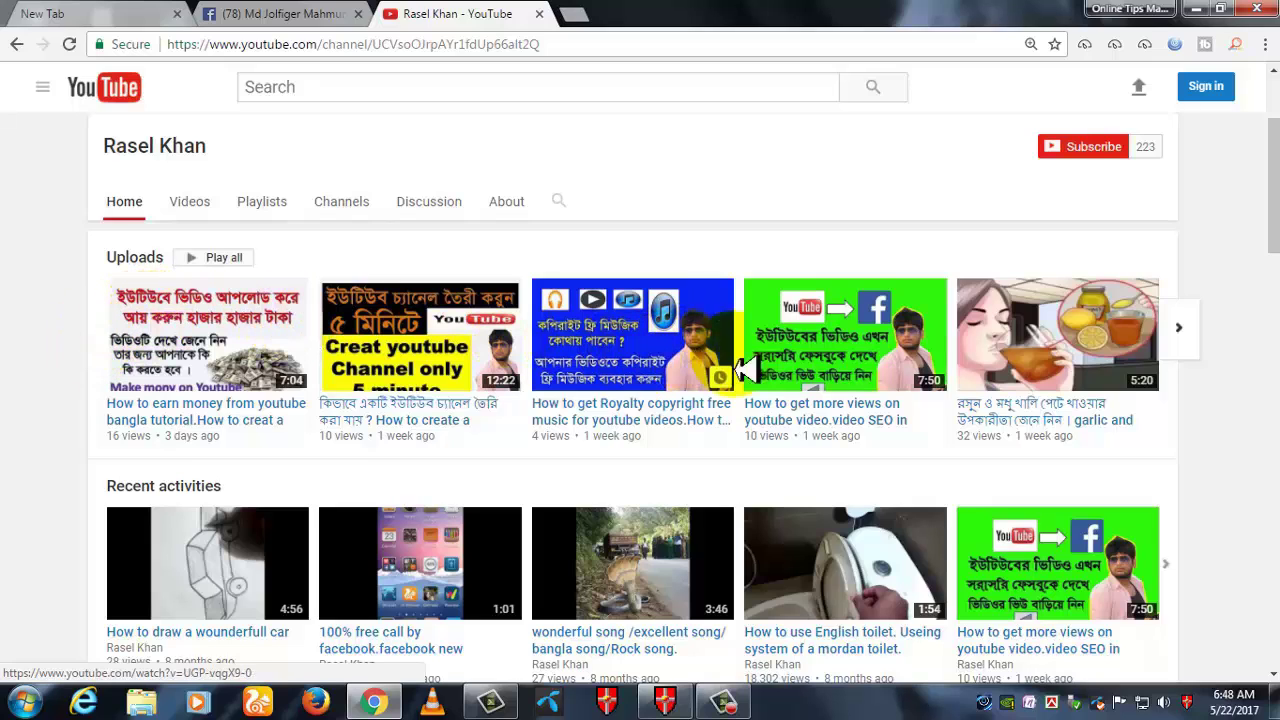
scroll(251, 351, "down", 4)
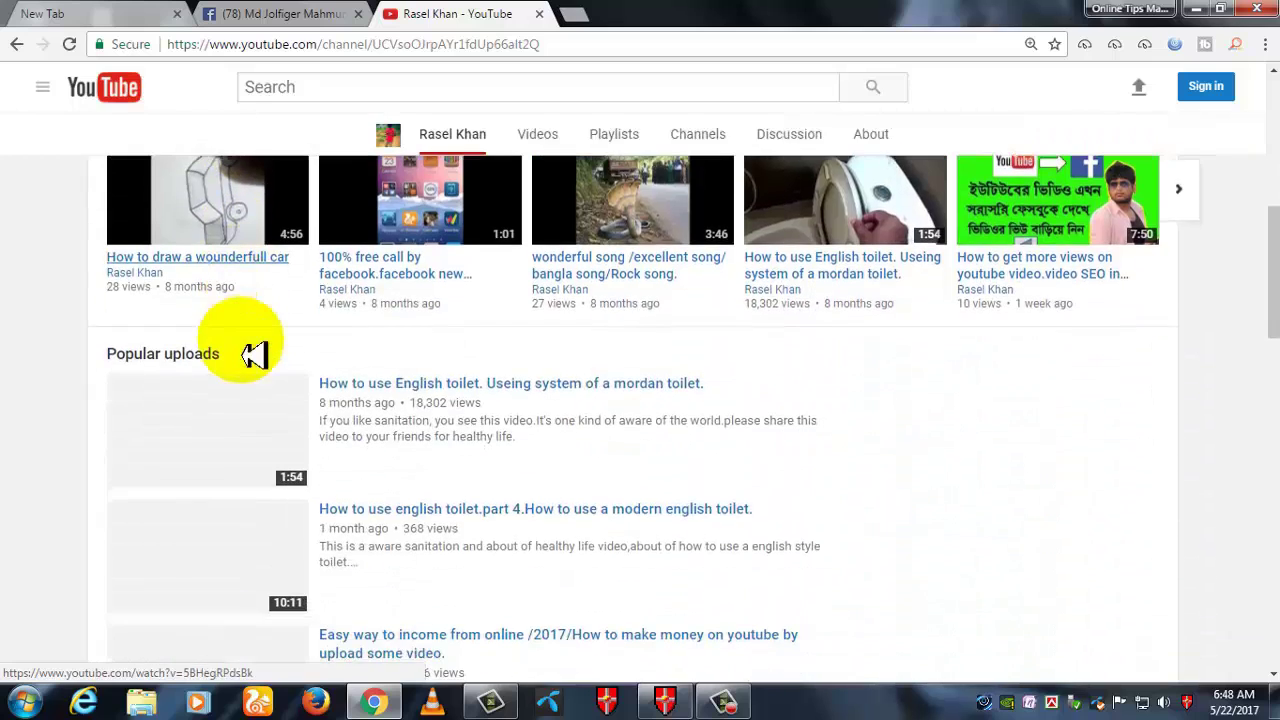
scroll(255, 355, "up", 1)
scroll(255, 355, "up", 3)
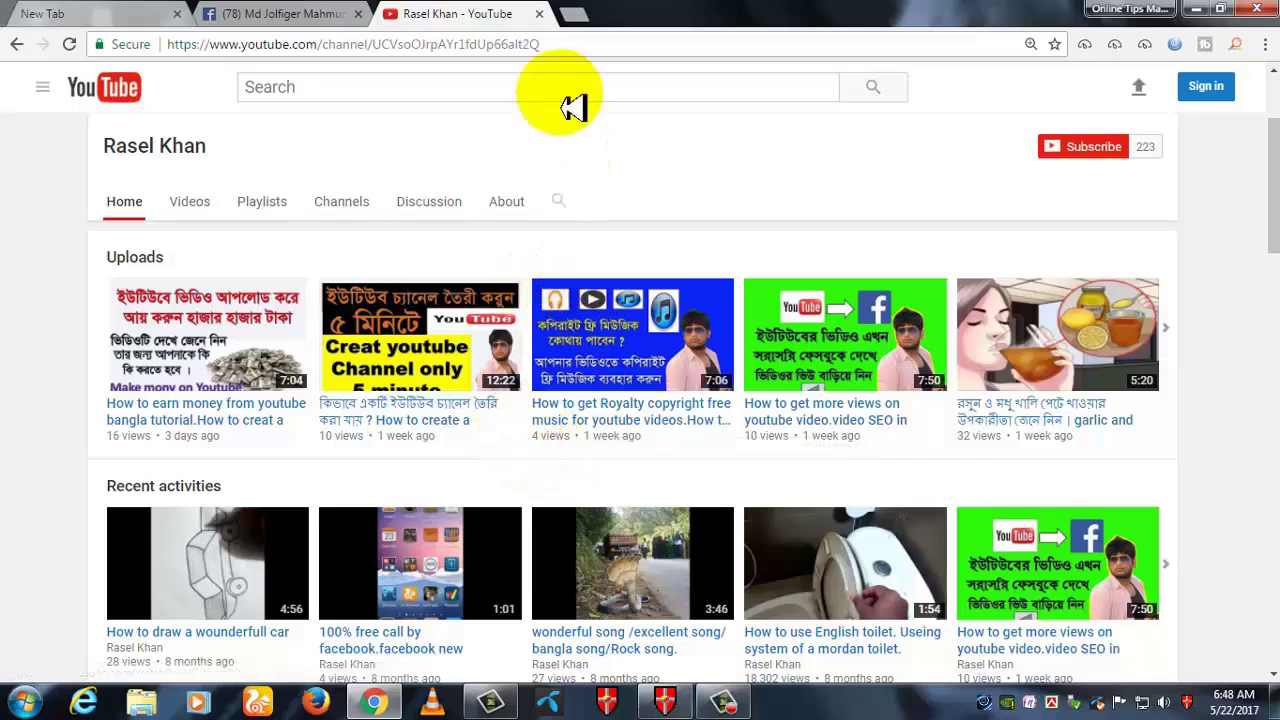
left_click(540, 14)
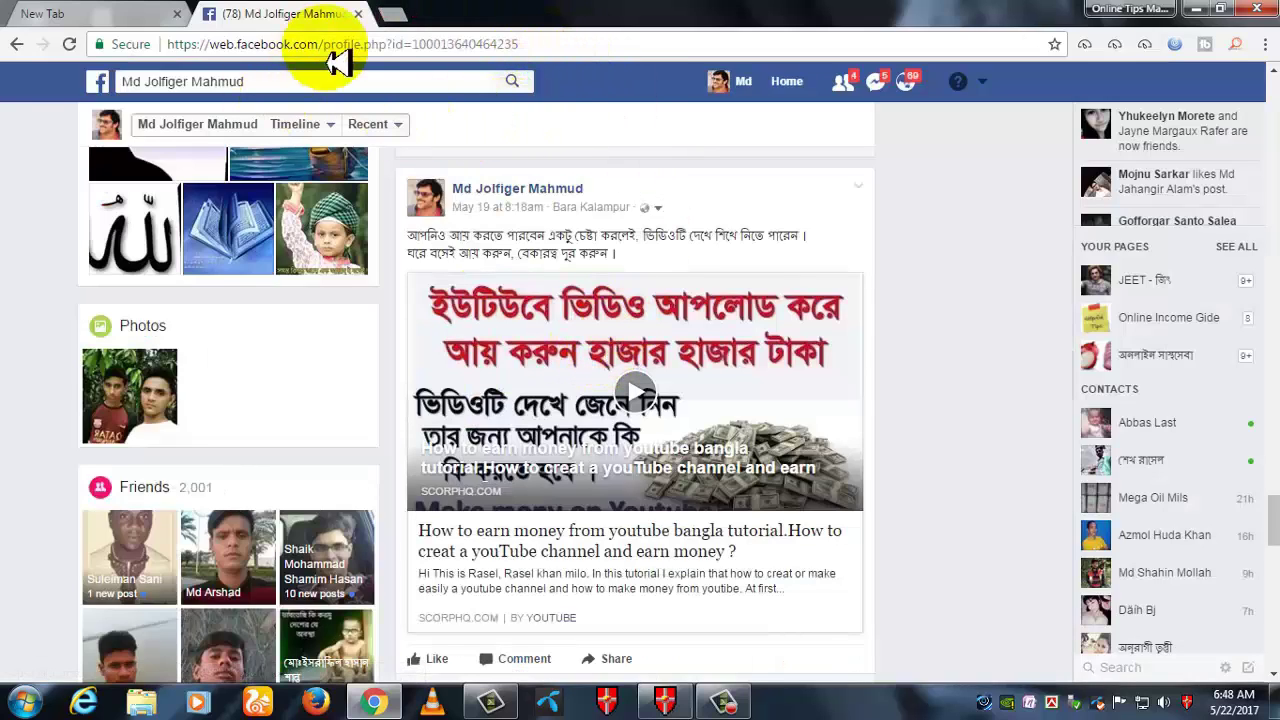
left_click(388, 15)
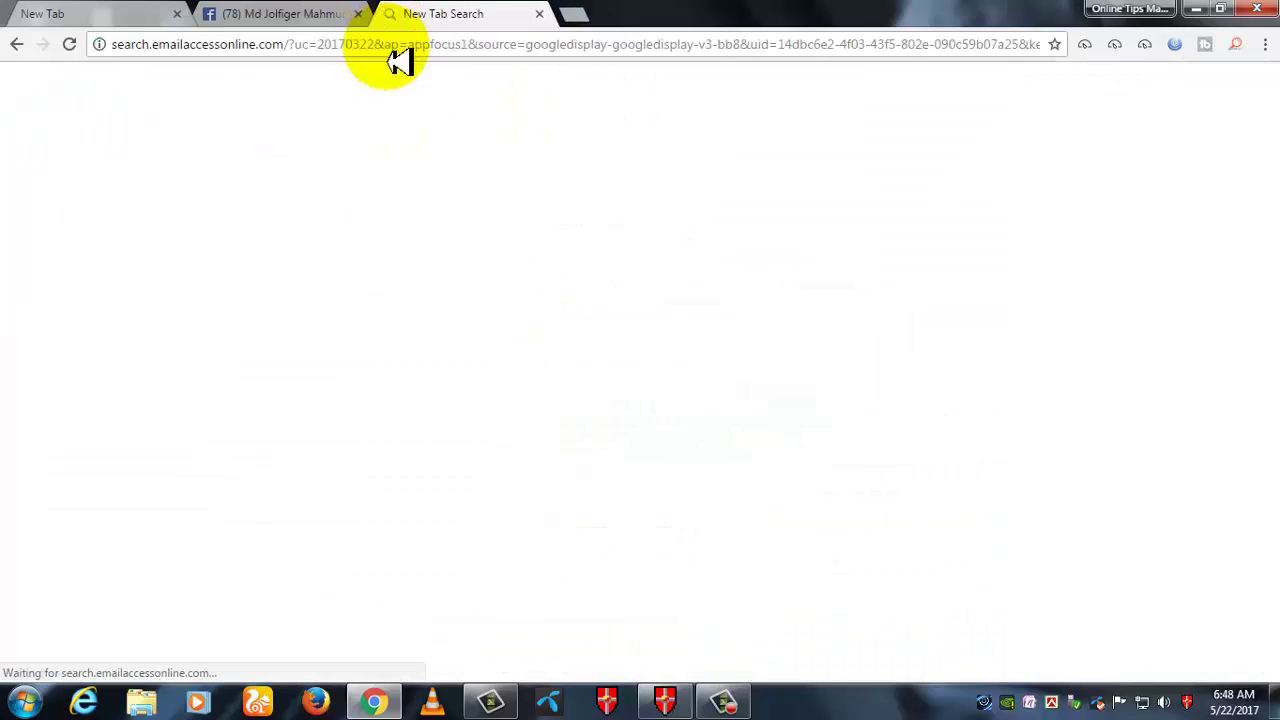
left_click(352, 337)
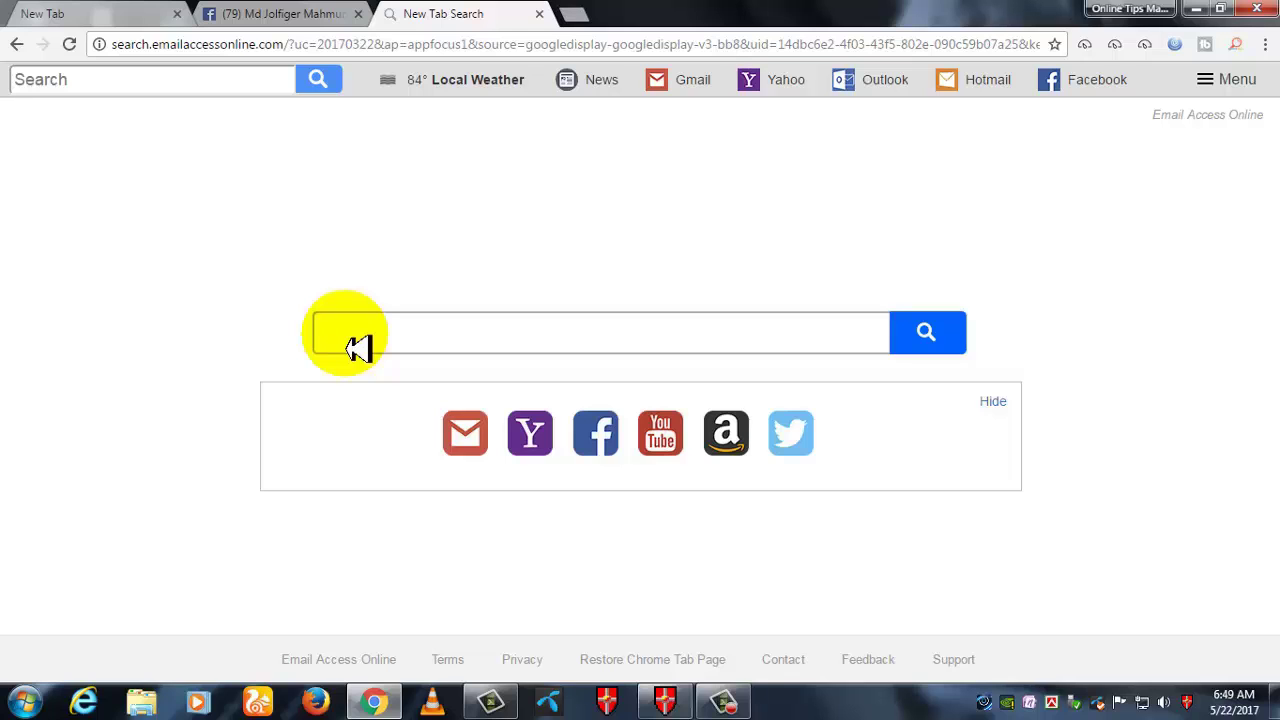
type("www.")
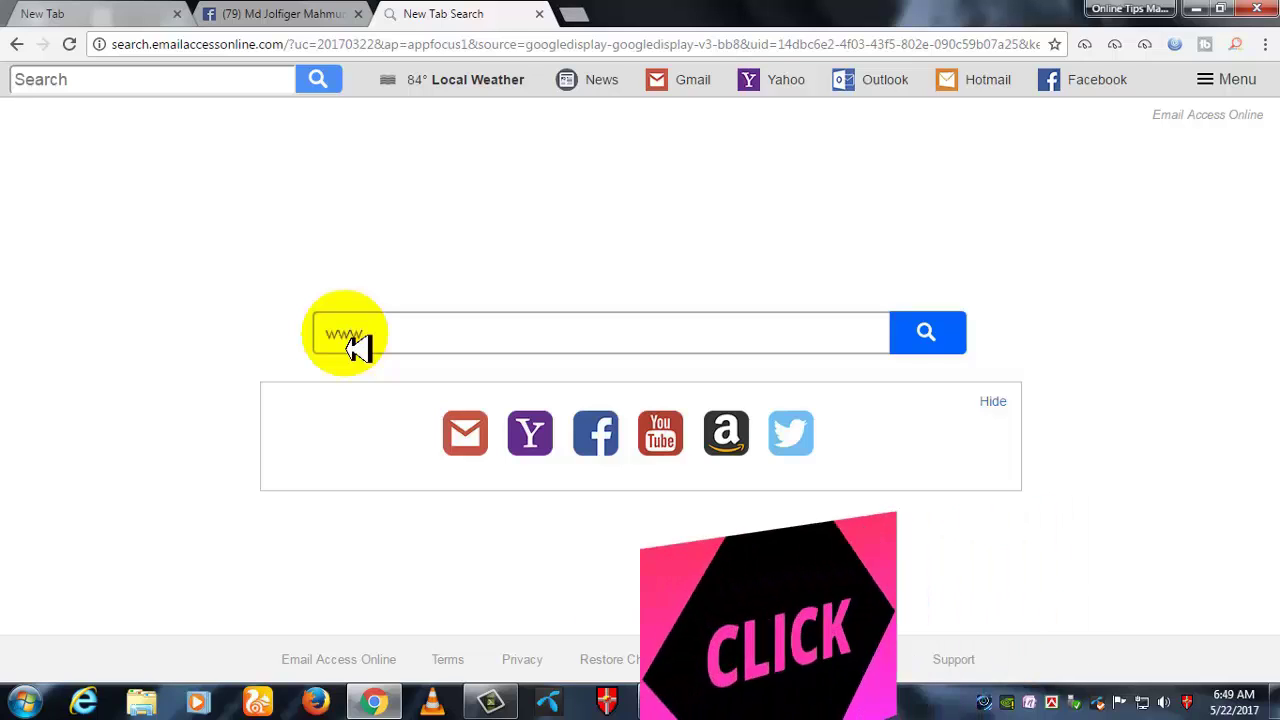
type("yo")
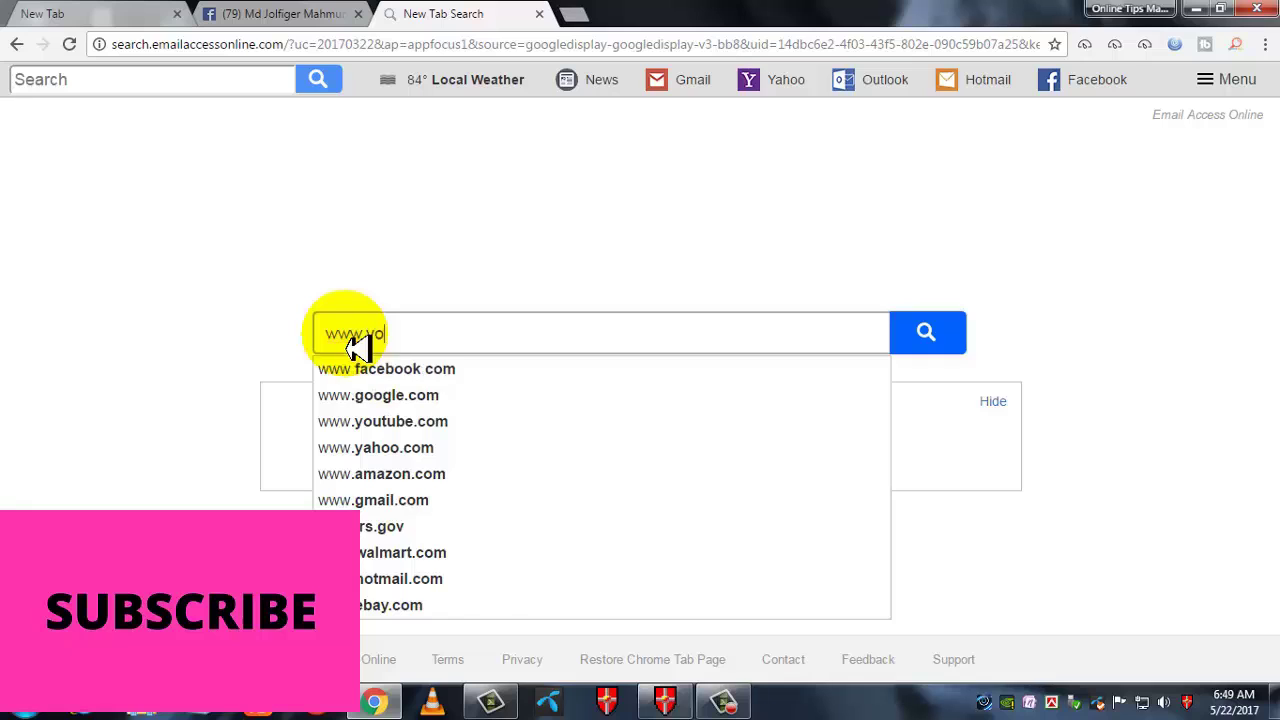
type("utub")
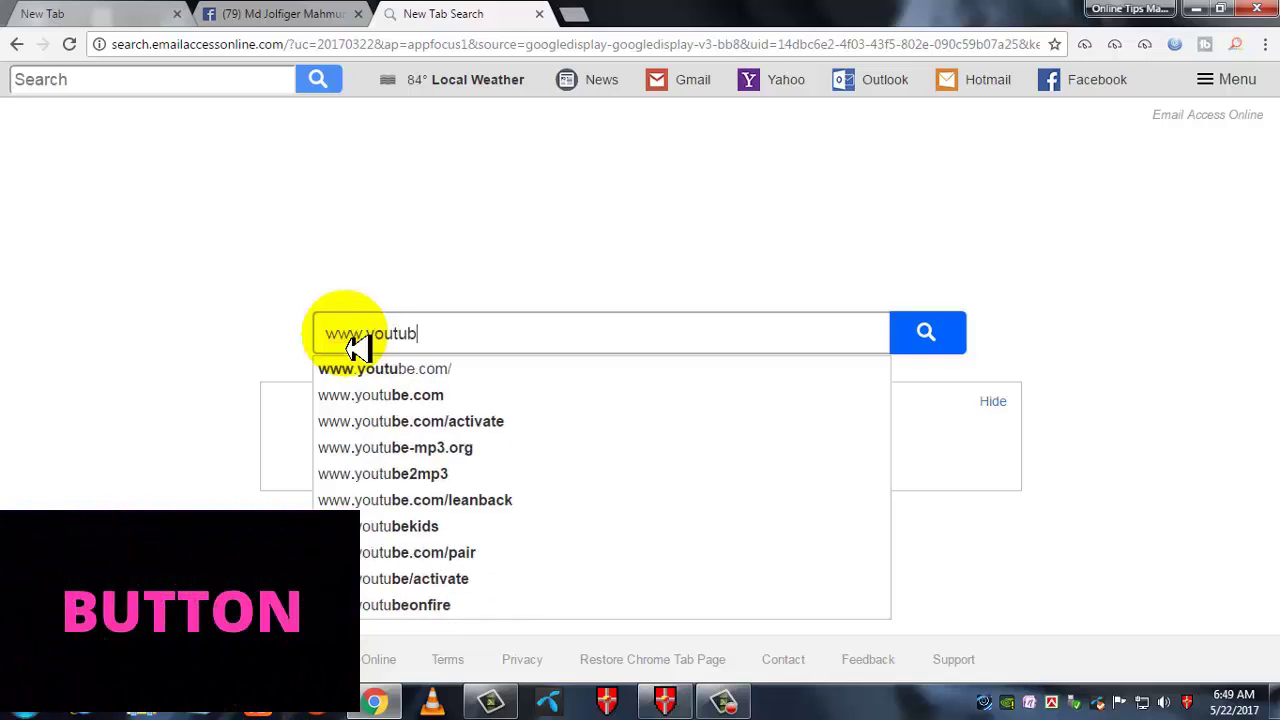
type("e.")
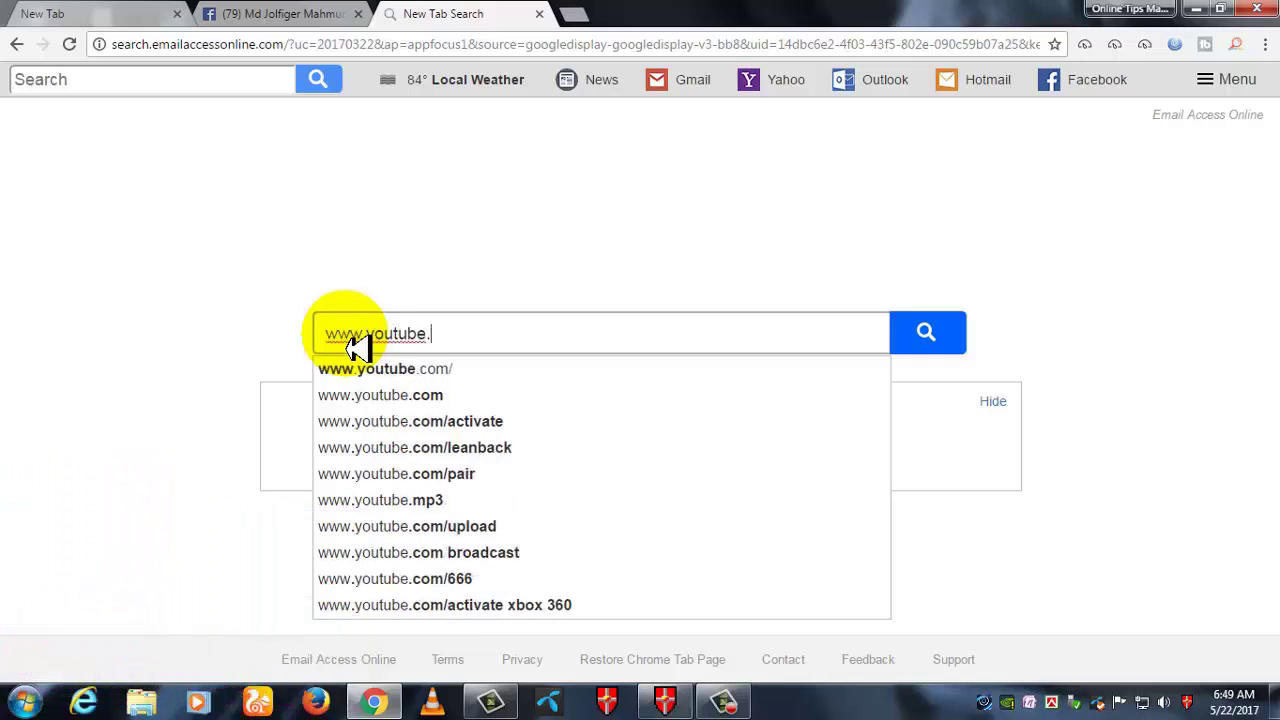
type("com")
key("Return")
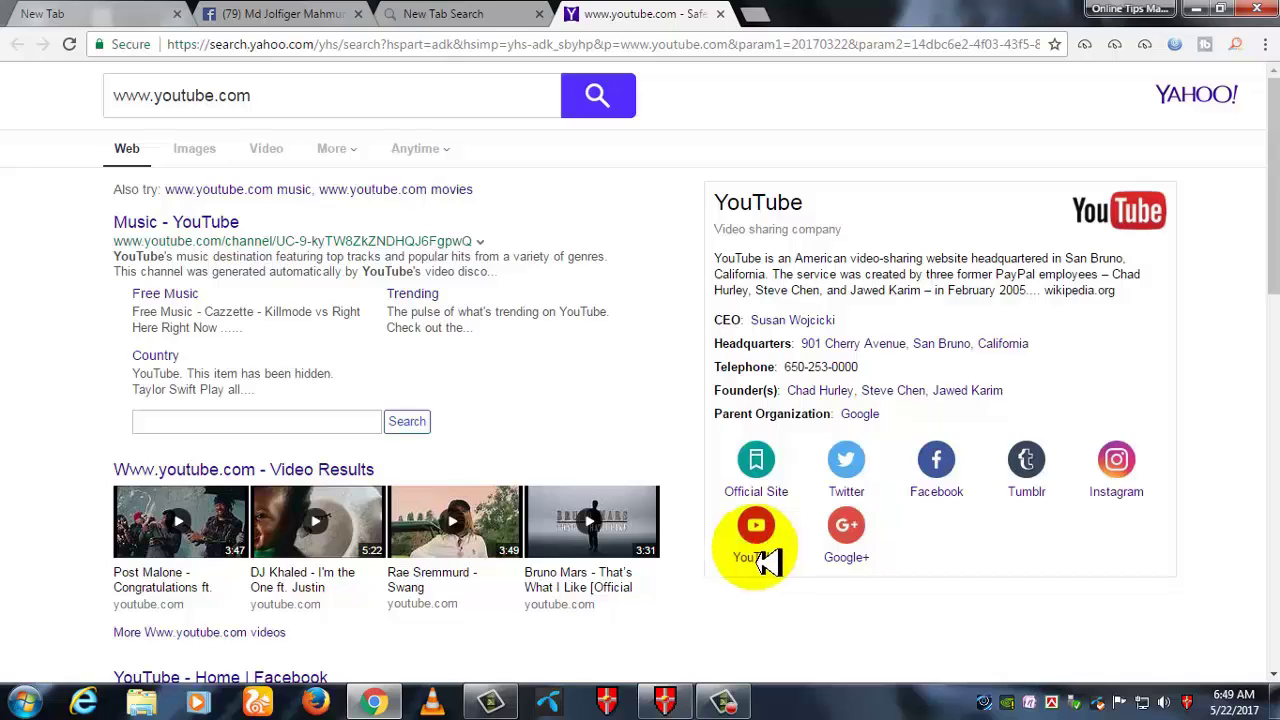
left_click(757, 535)
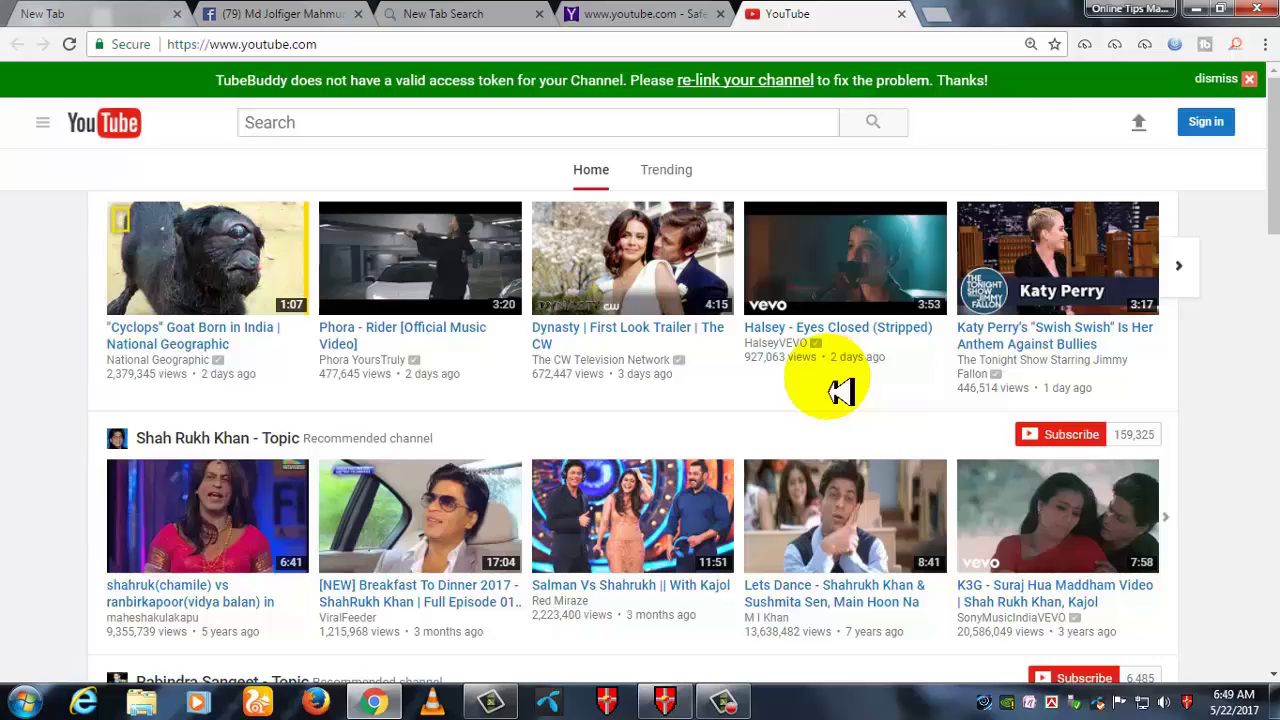
Zoom the YouTube page to 125% and start signing in to reach the account chooser
key("ctrl+plus")
key("ctrl+plus")
key("ctrl+plus")
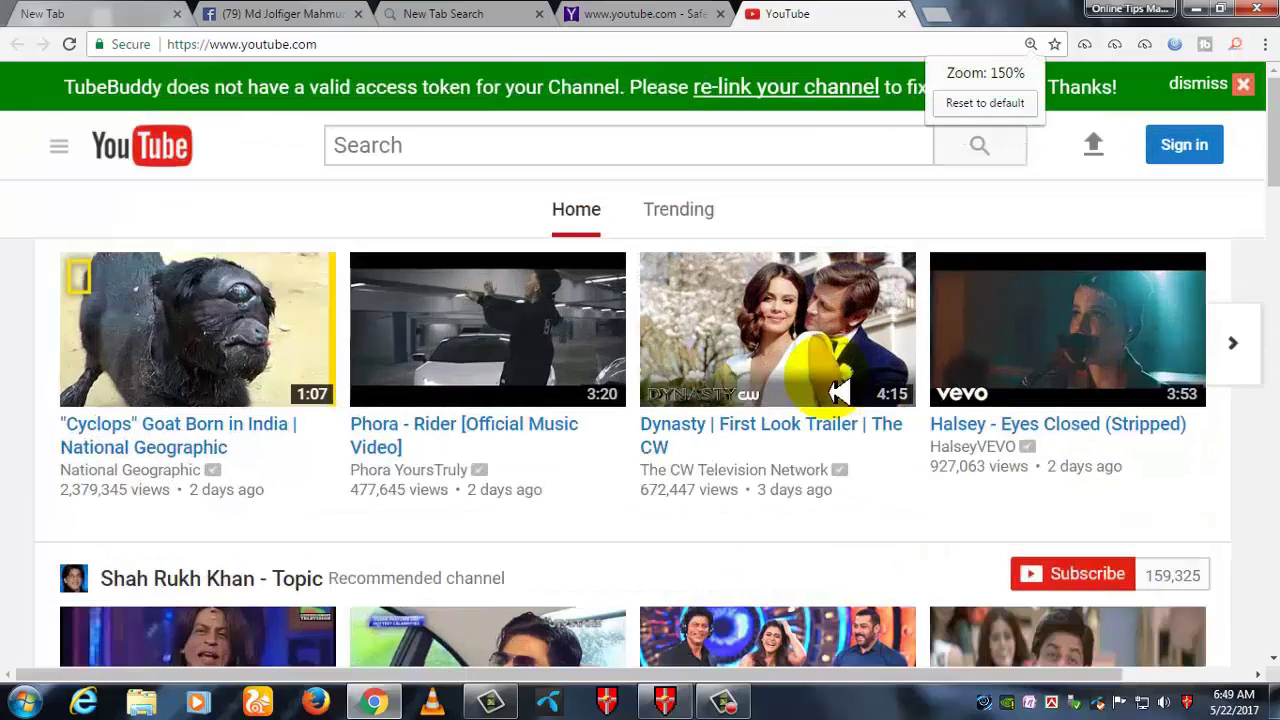
key("ctrl+plus")
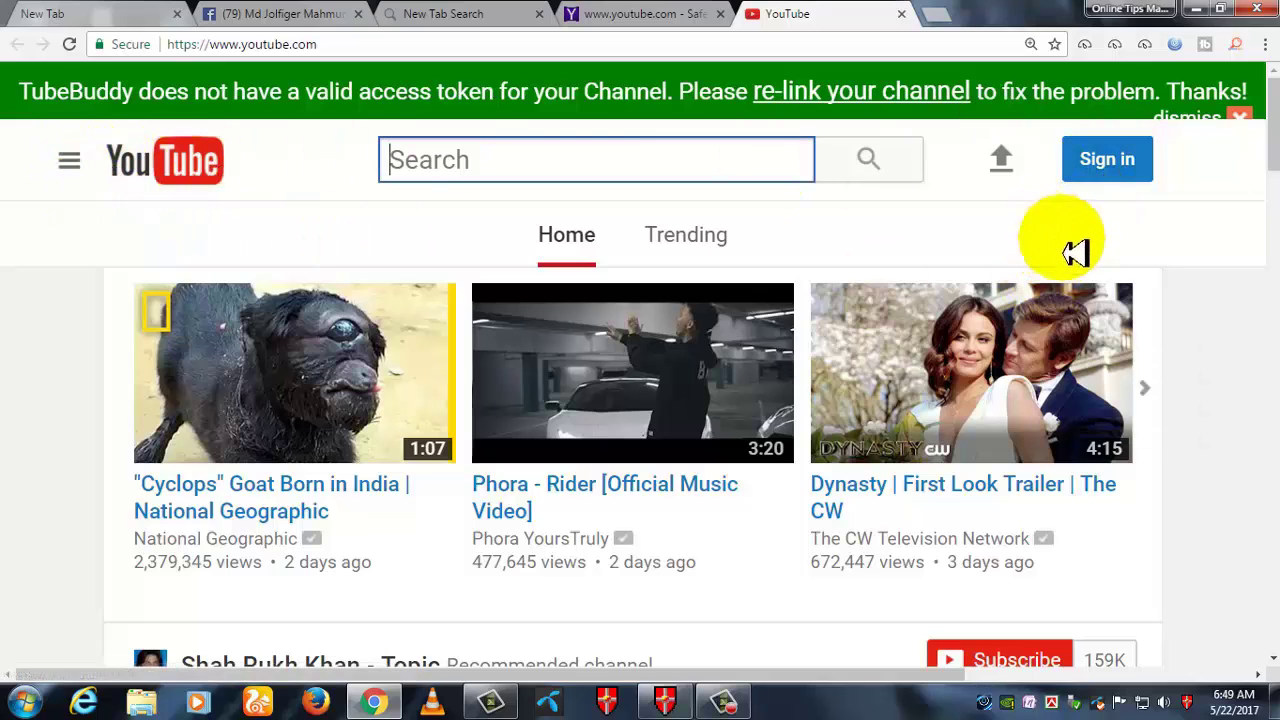
left_click(1105, 161)
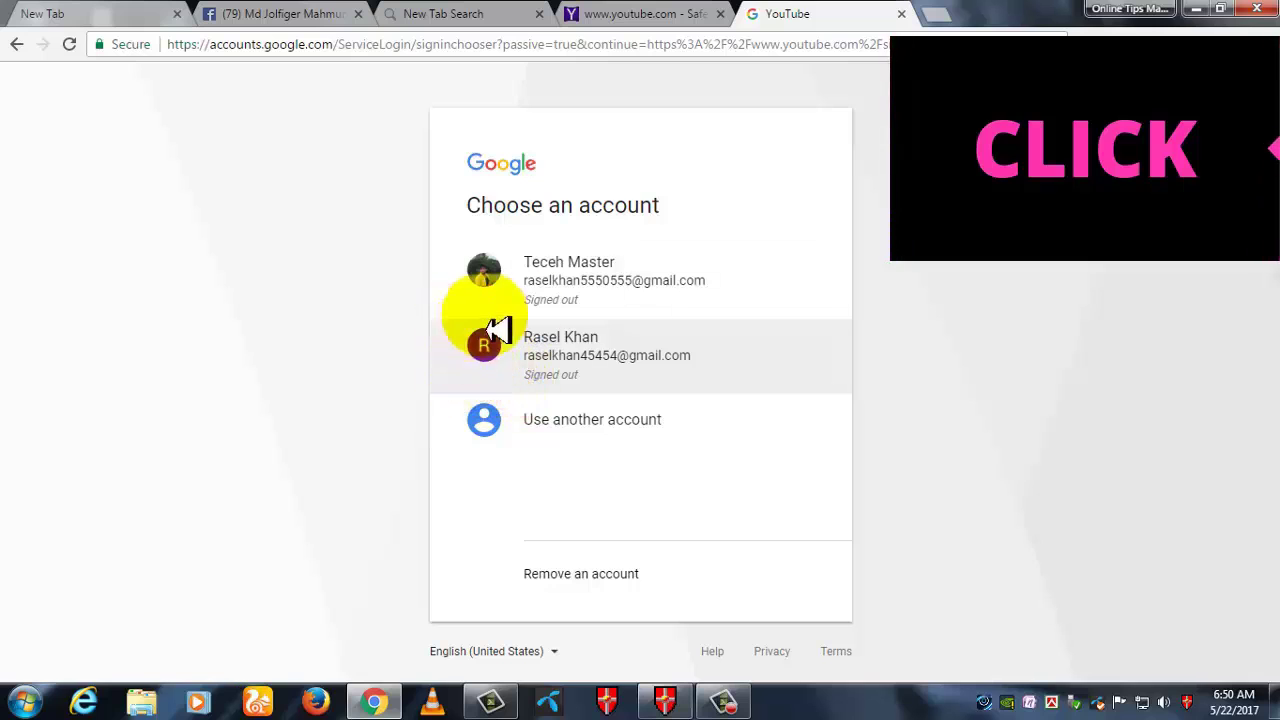
Pick the second saved Google account and enter its password to sign in to YouTube
left_click(557, 348)
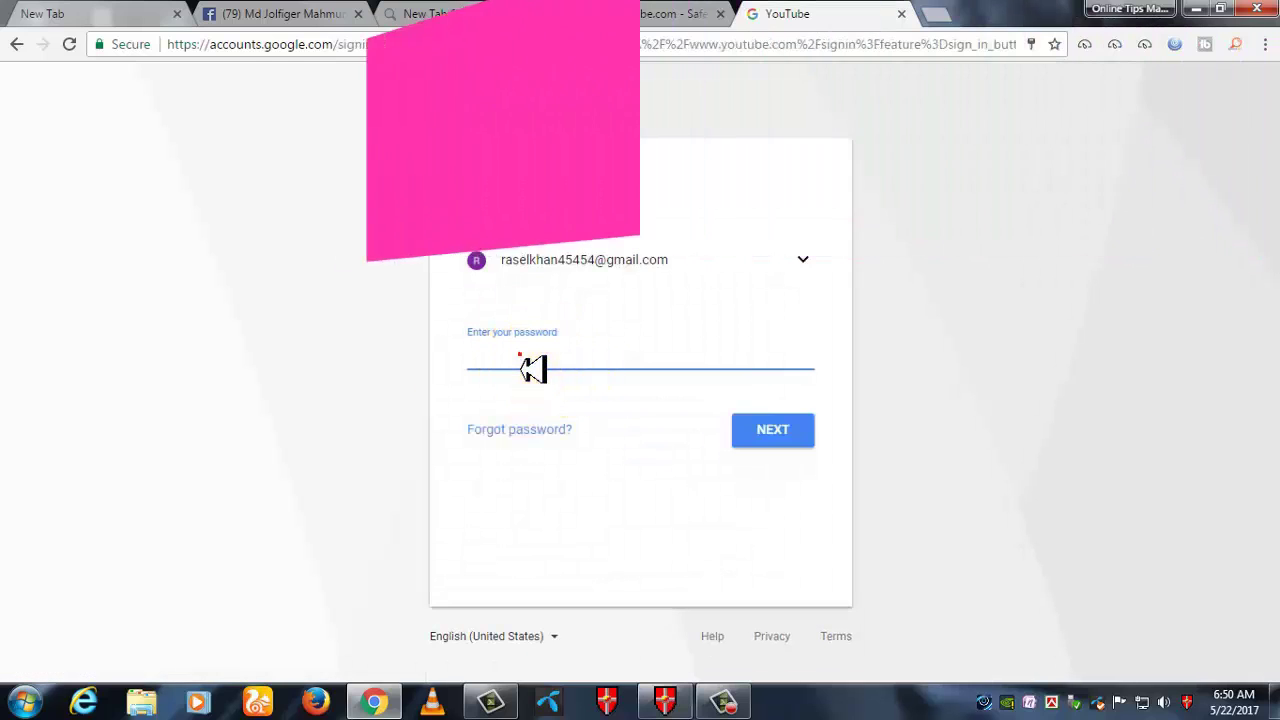
left_click(520, 356)
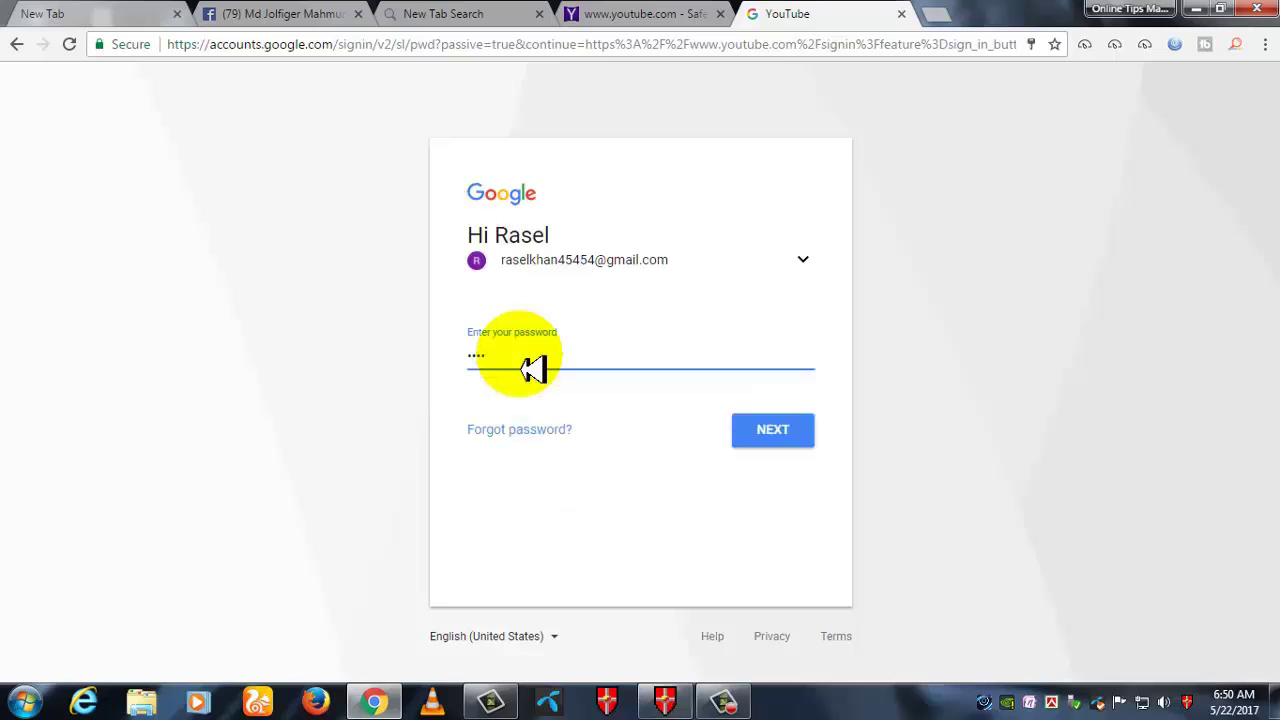
key("BackSpace")
key("BackSpace")
type("a")
key("Return")
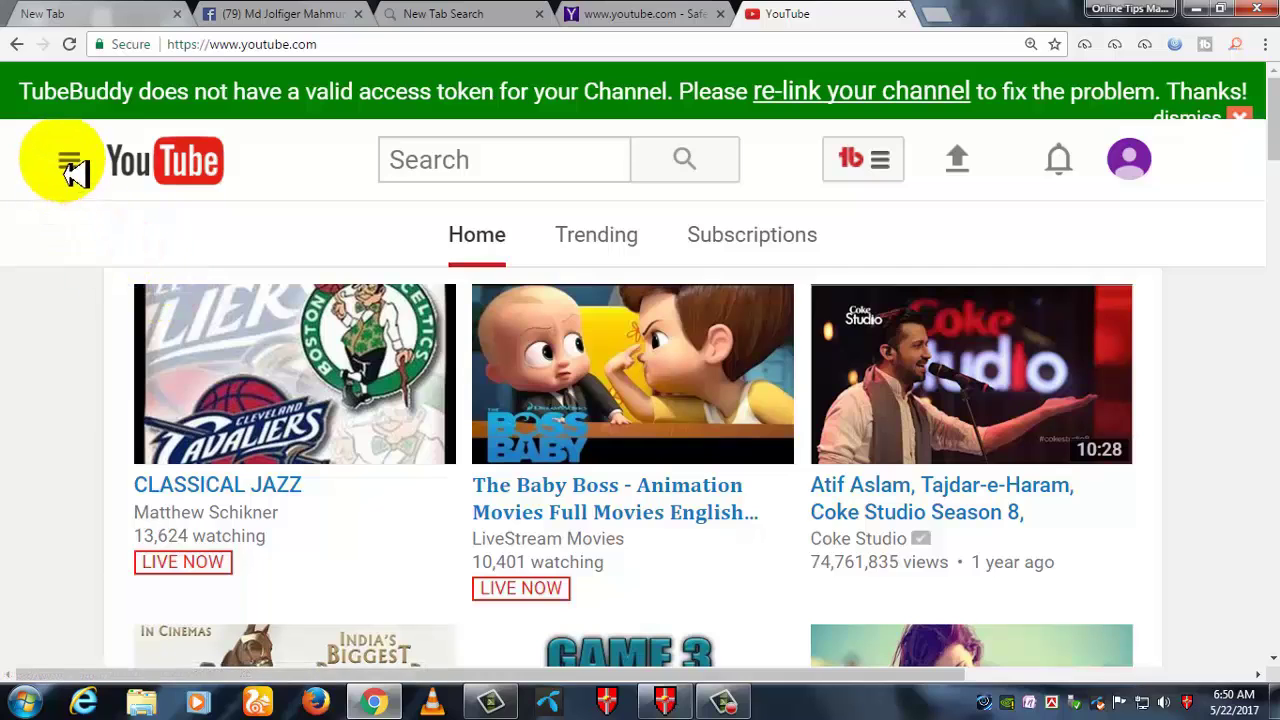
Go to My channel from the guide menu, zoom the page to 90% and hide the guide
left_click(70, 163)
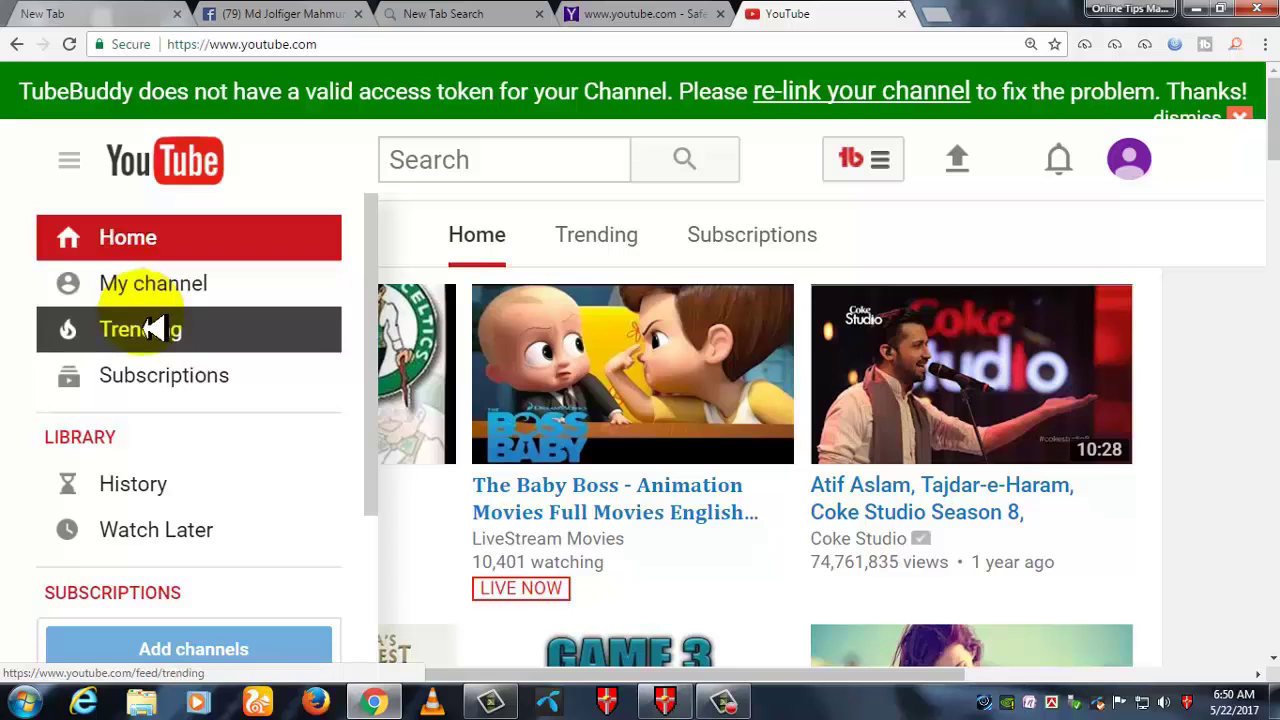
left_click(72, 164)
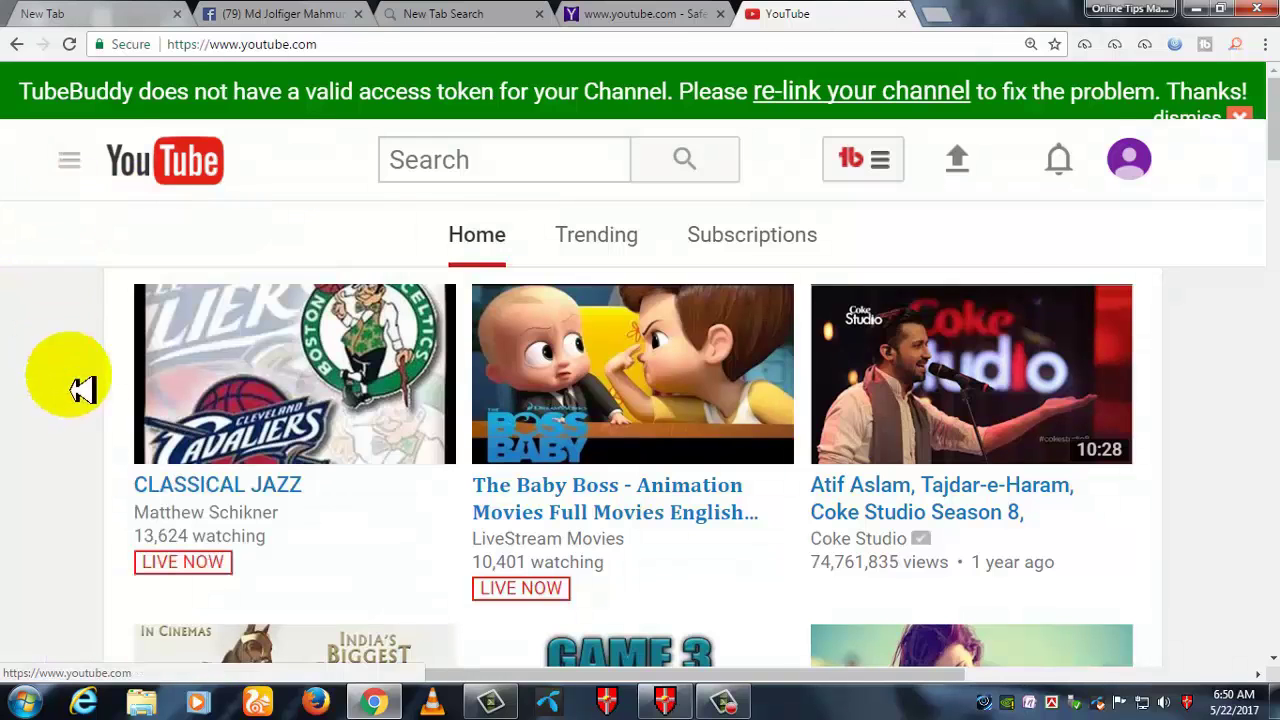
left_click(68, 162)
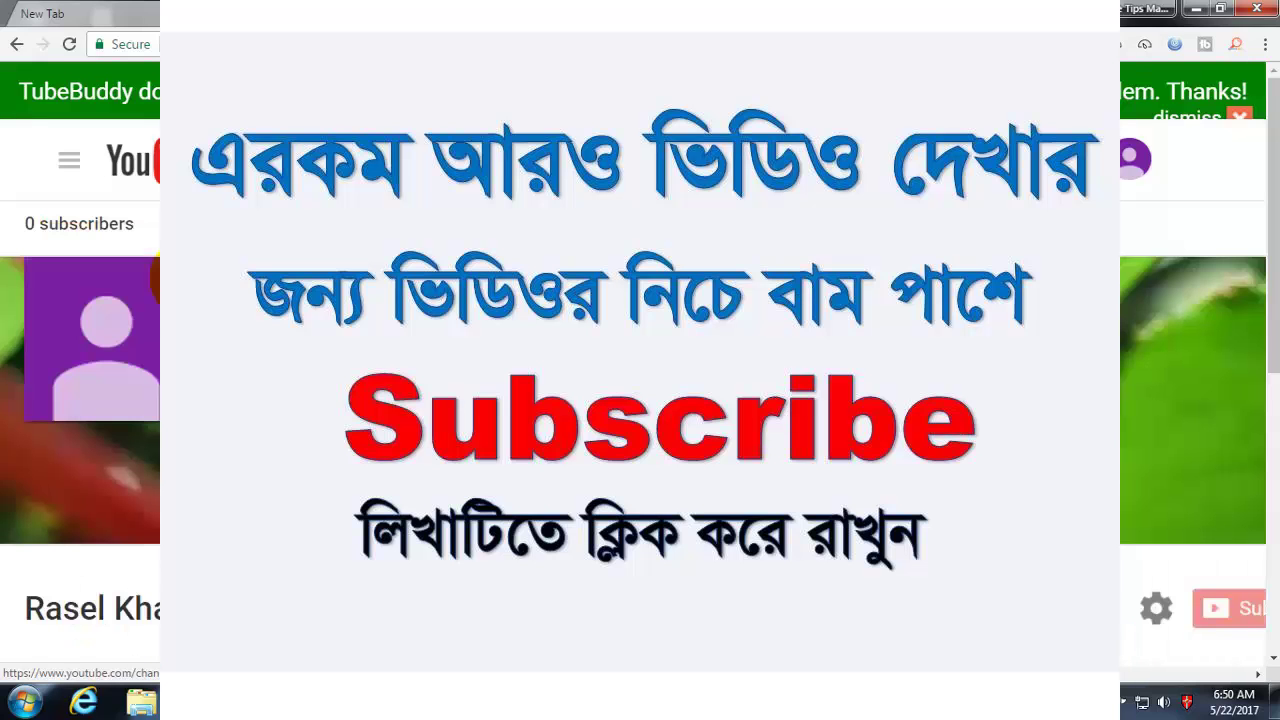
key("ctrl+minus")
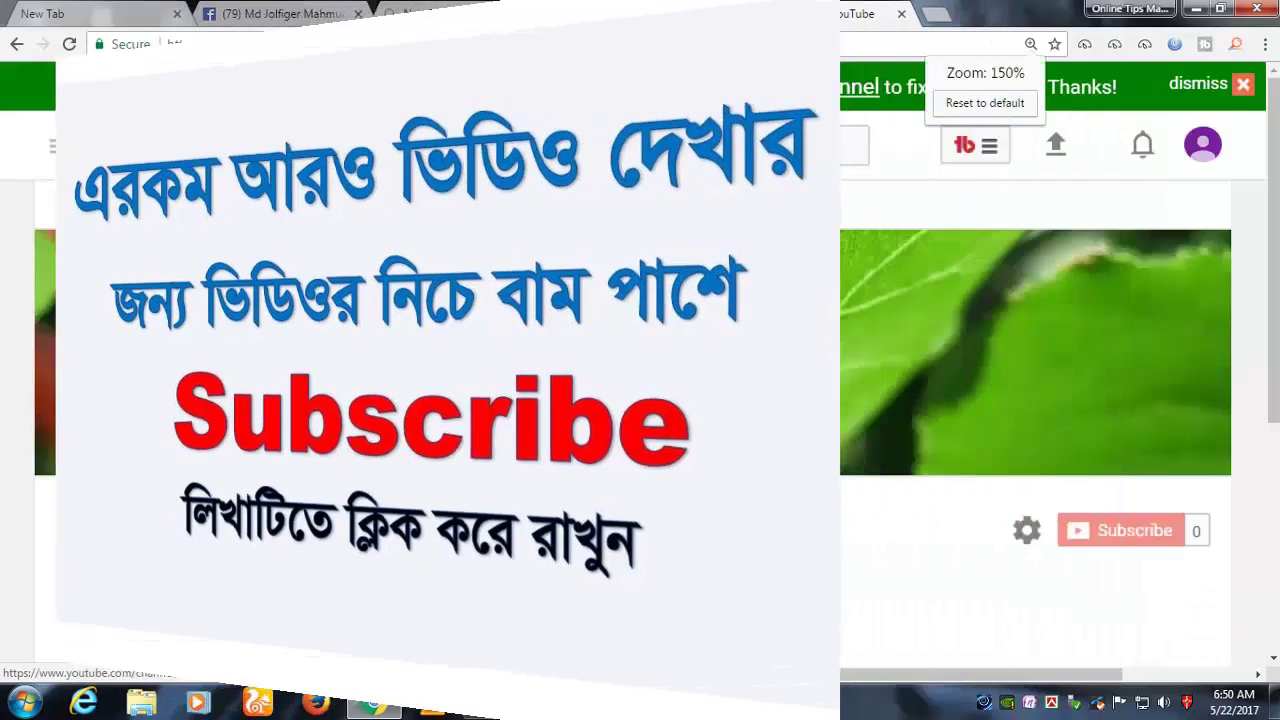
key("ctrl+minus")
key("ctrl+minus")
key("ctrl+minus")
key("ctrl+minus")
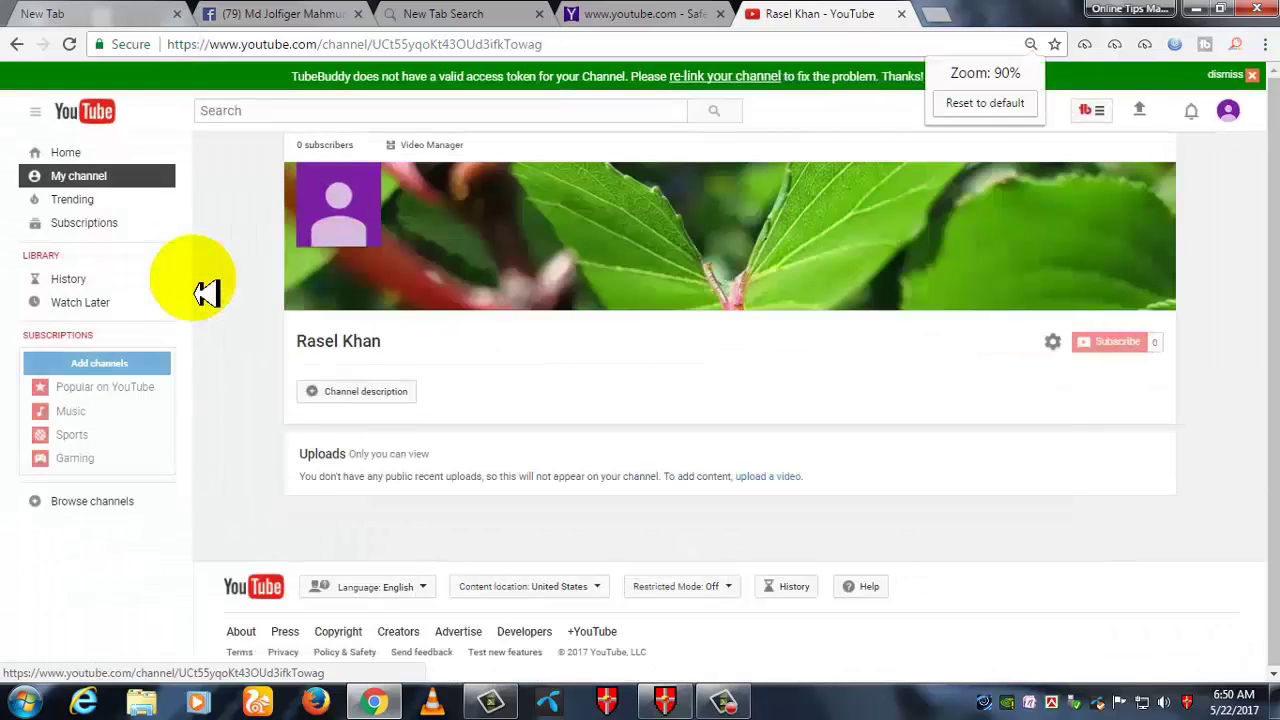
left_click(788, 529)
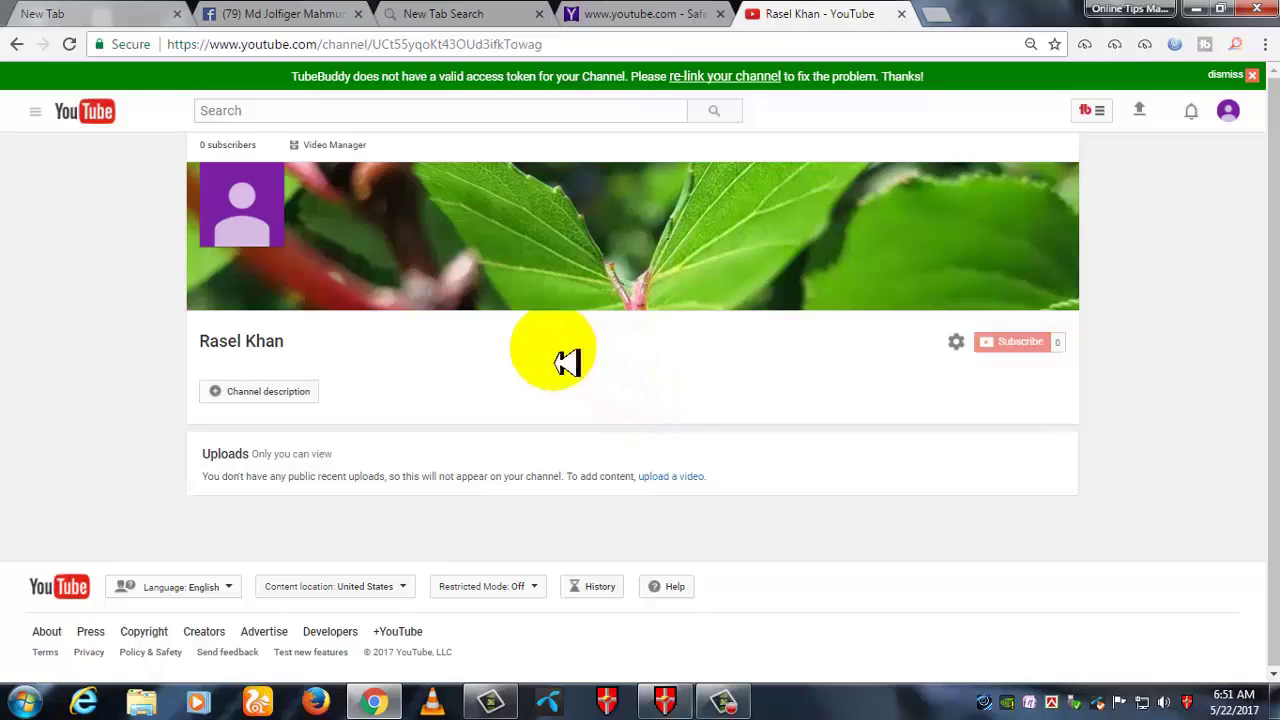
Open Video Manager from the channel page, which lists 0 videos, and scroll the sidebar
left_click(333, 146)
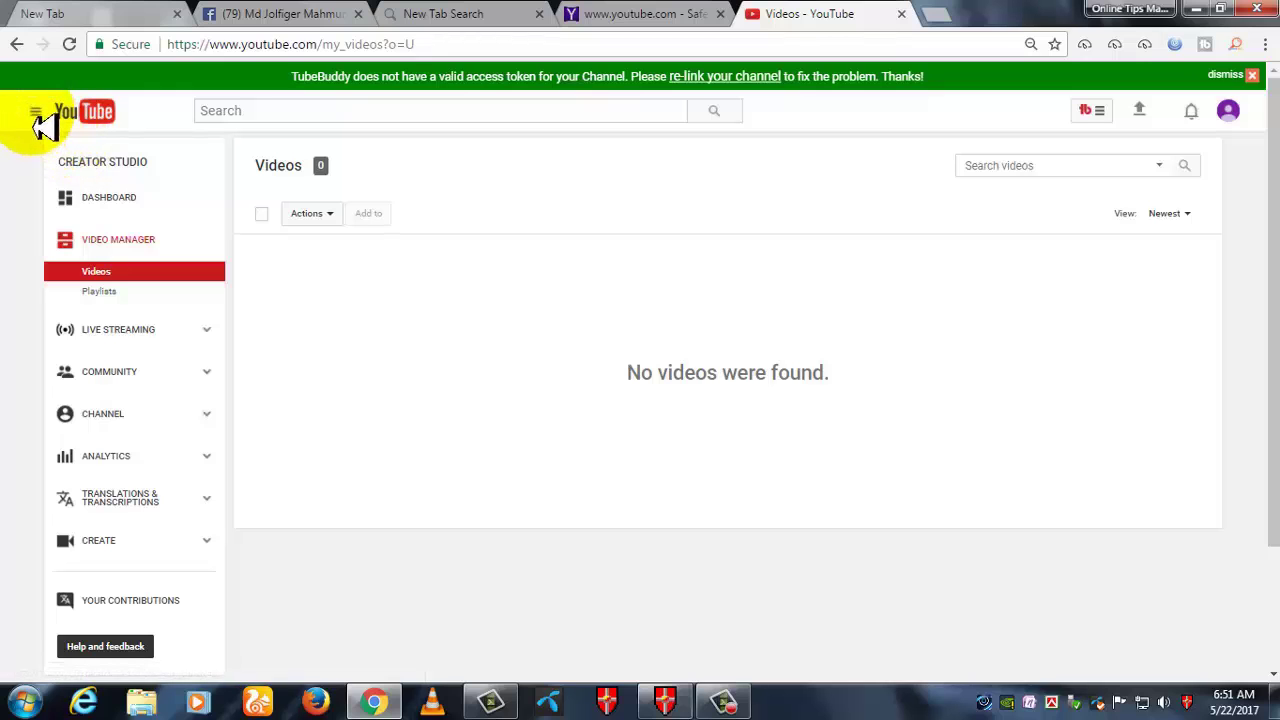
scroll(42, 125, "up", 2)
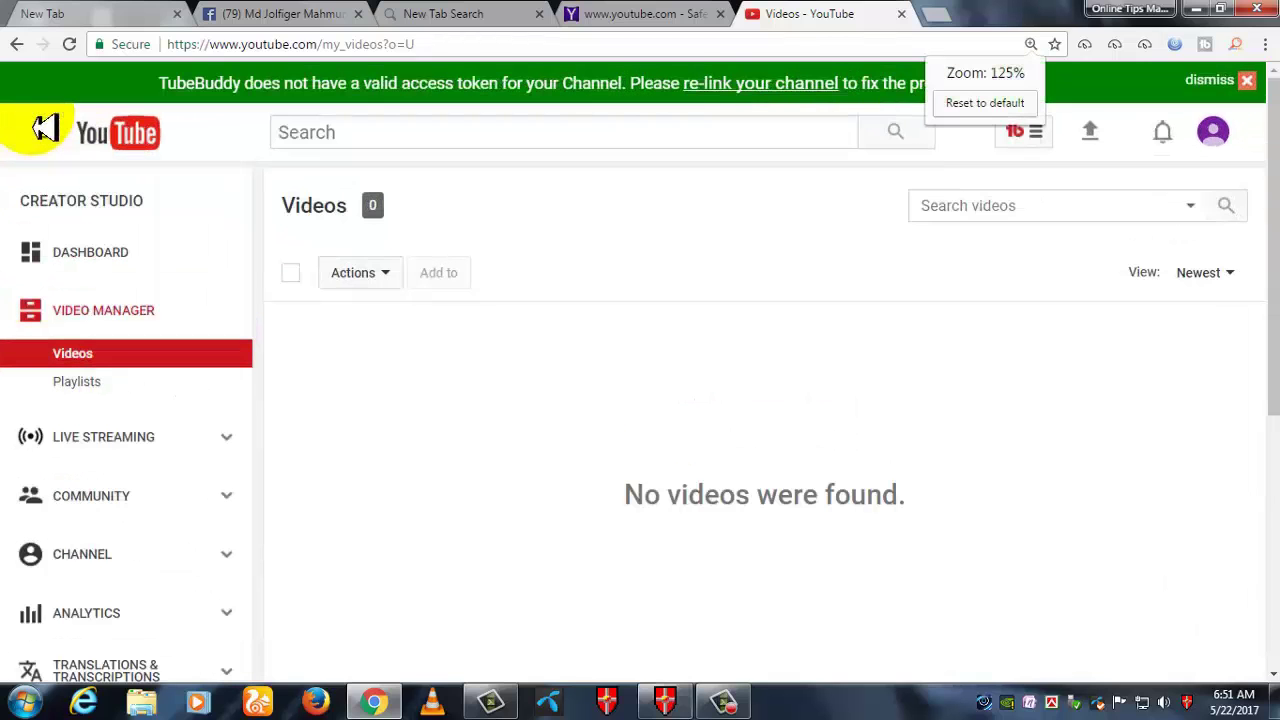
scroll(55, 551, "down", 3)
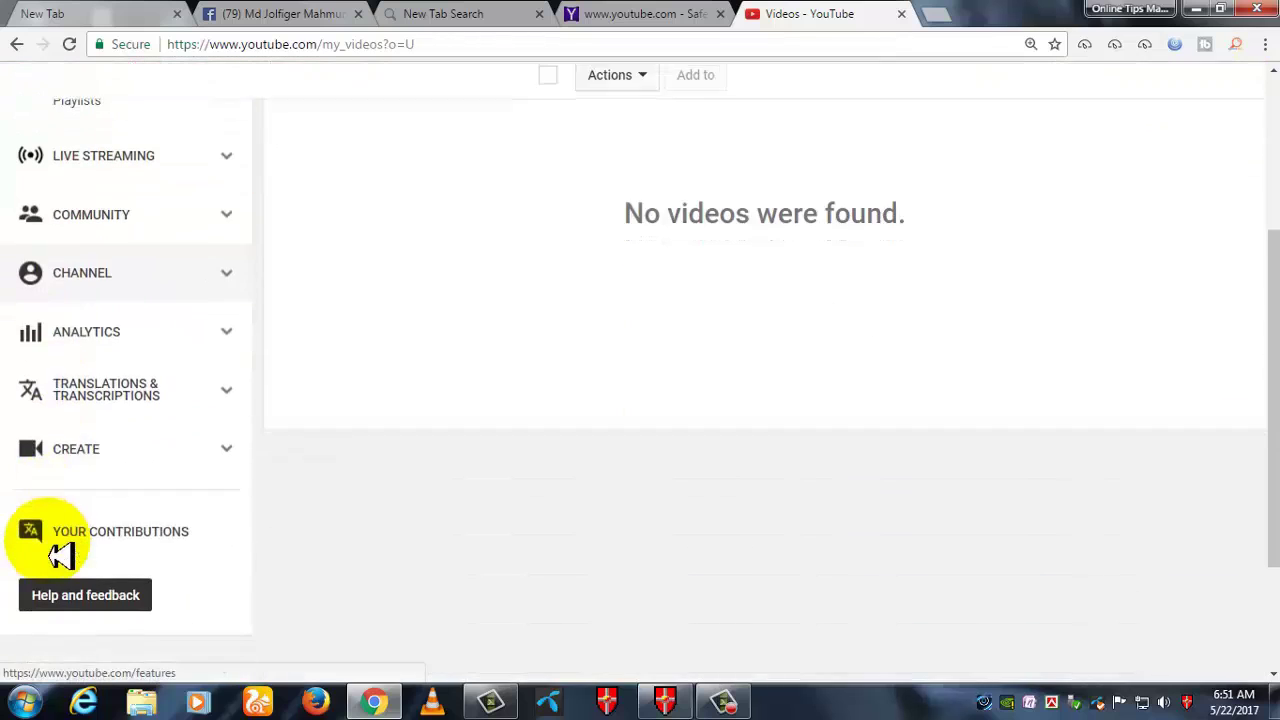
Open CHANNEL > Status and features, choose Verify, and dismiss the antivirus message with OK
left_click(89, 276)
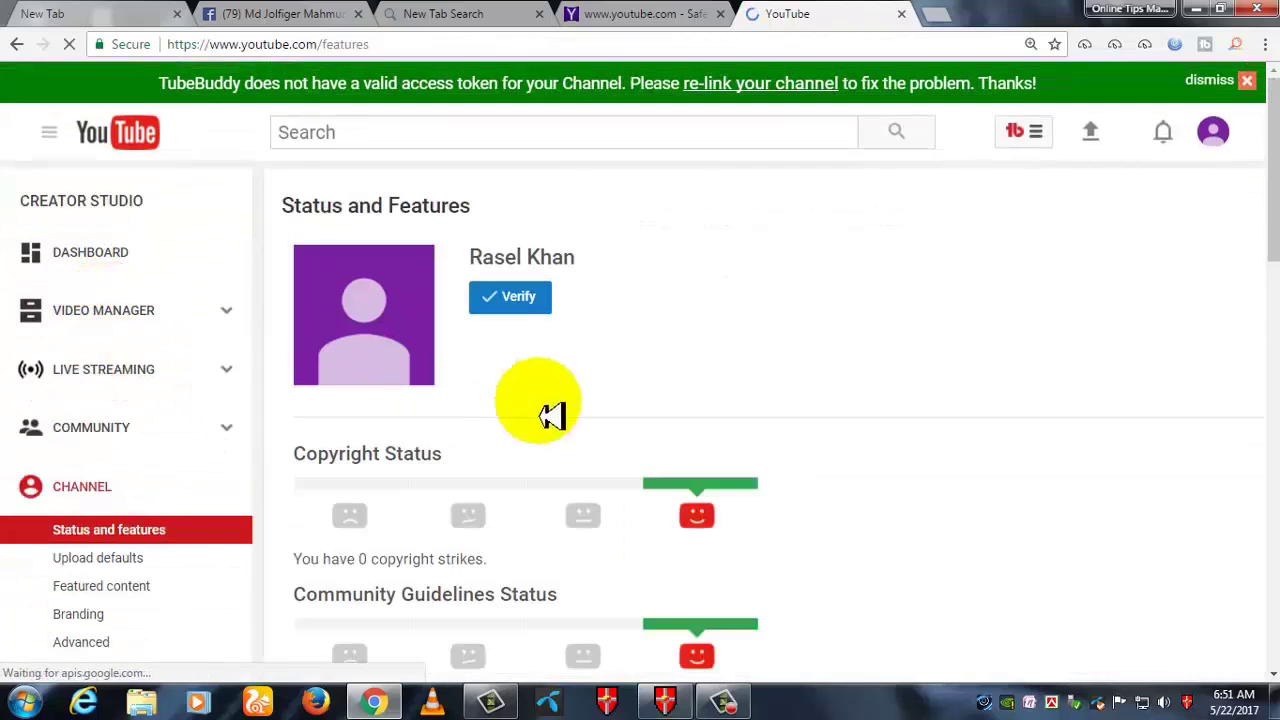
left_click(498, 296)
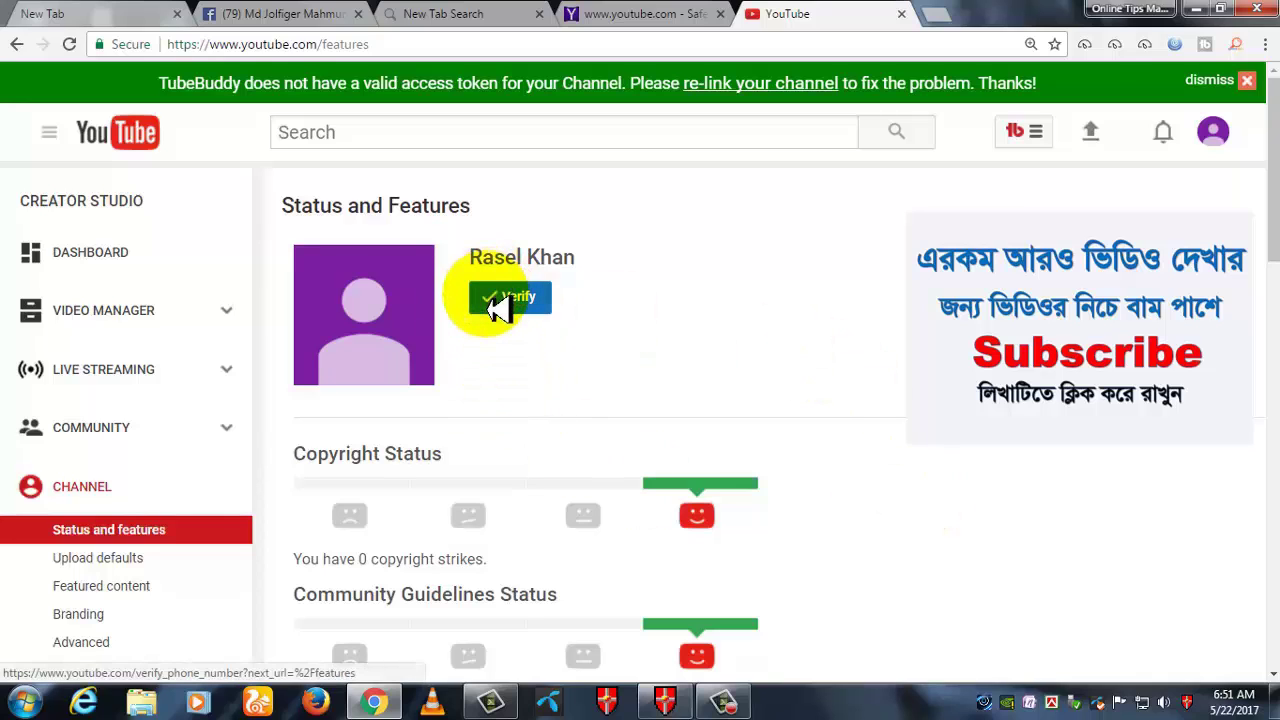
key("ctrl+plus")
key("ctrl+plus")
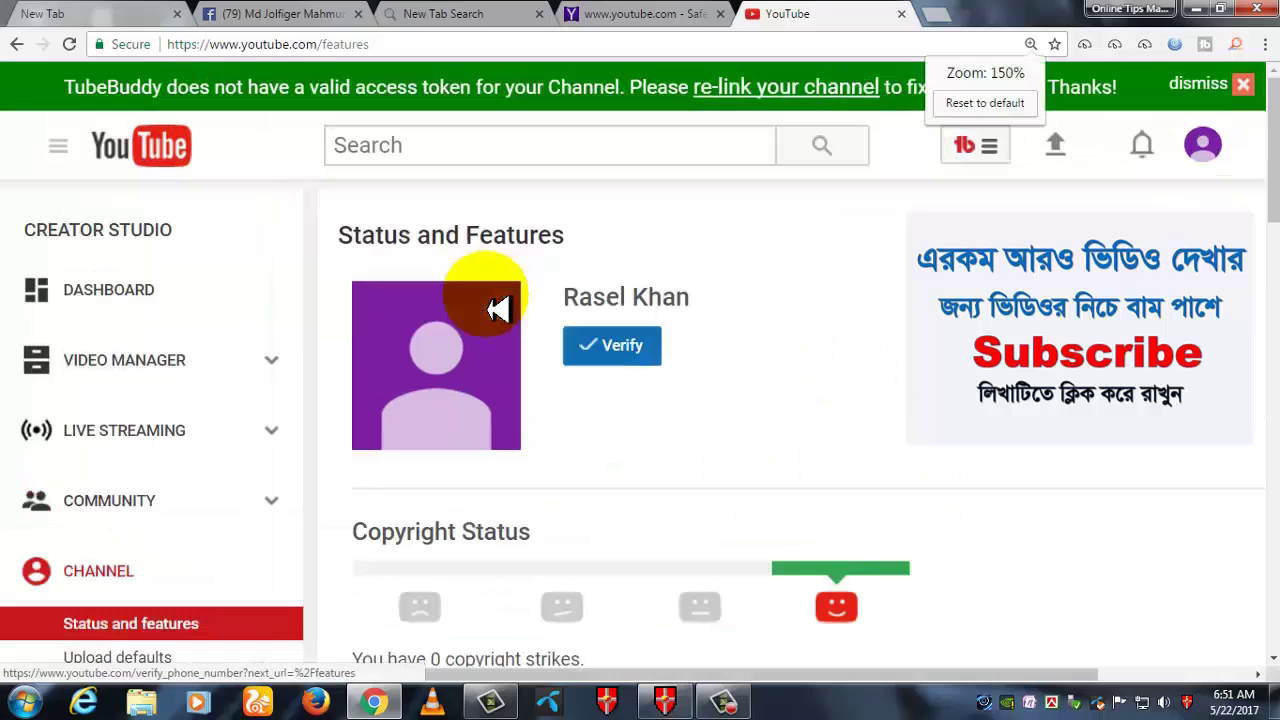
key("ctrl+plus")
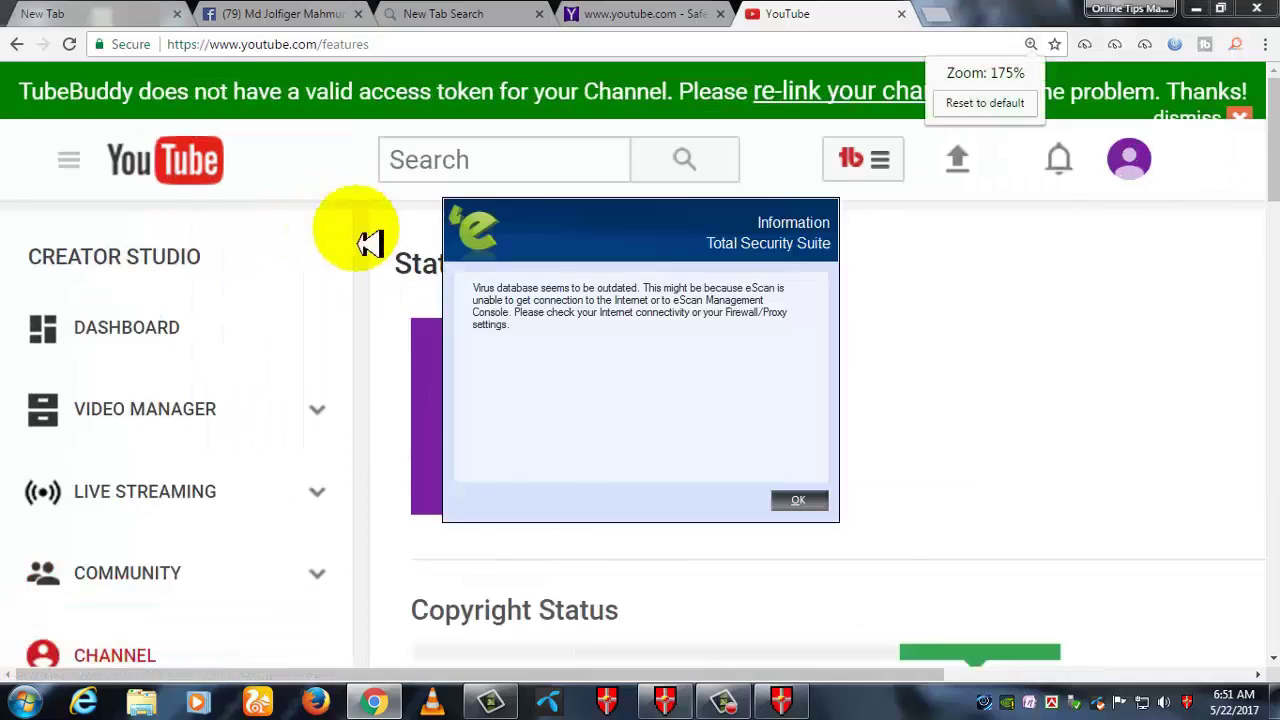
left_click(805, 502)
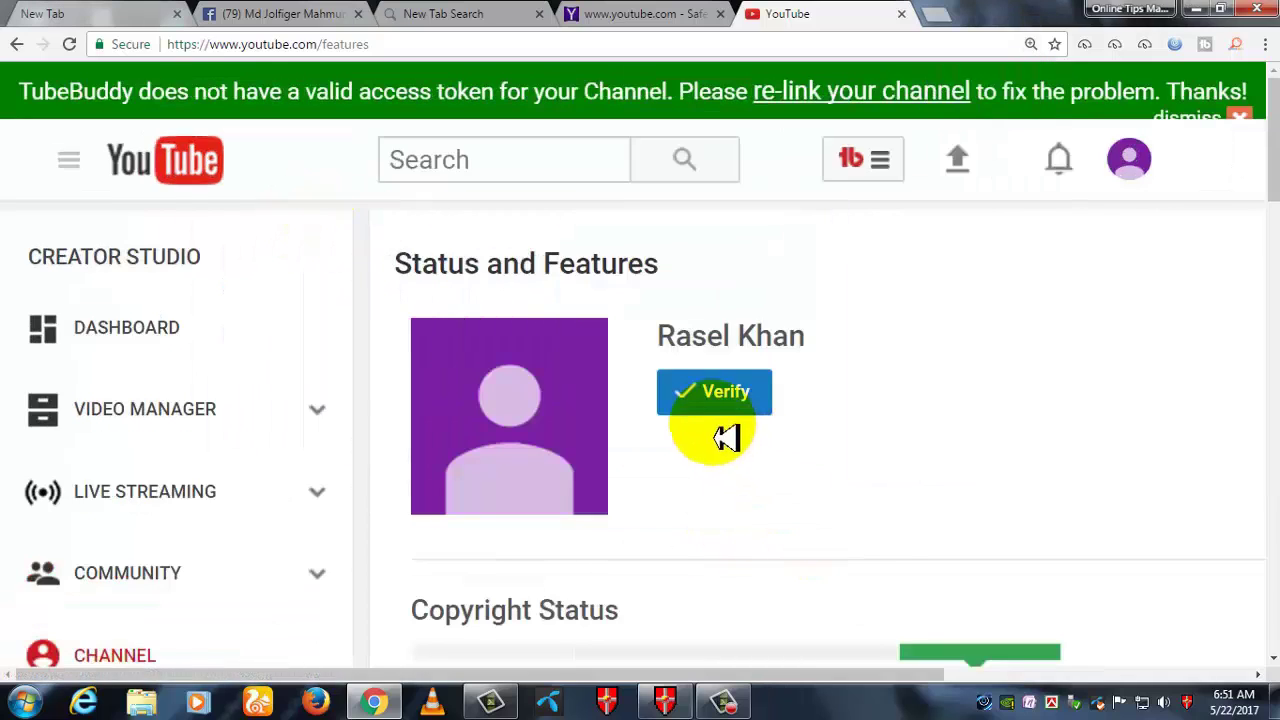
Choose 'Text me the verification code' and enter the mobile phone number for verification
left_click(699, 400)
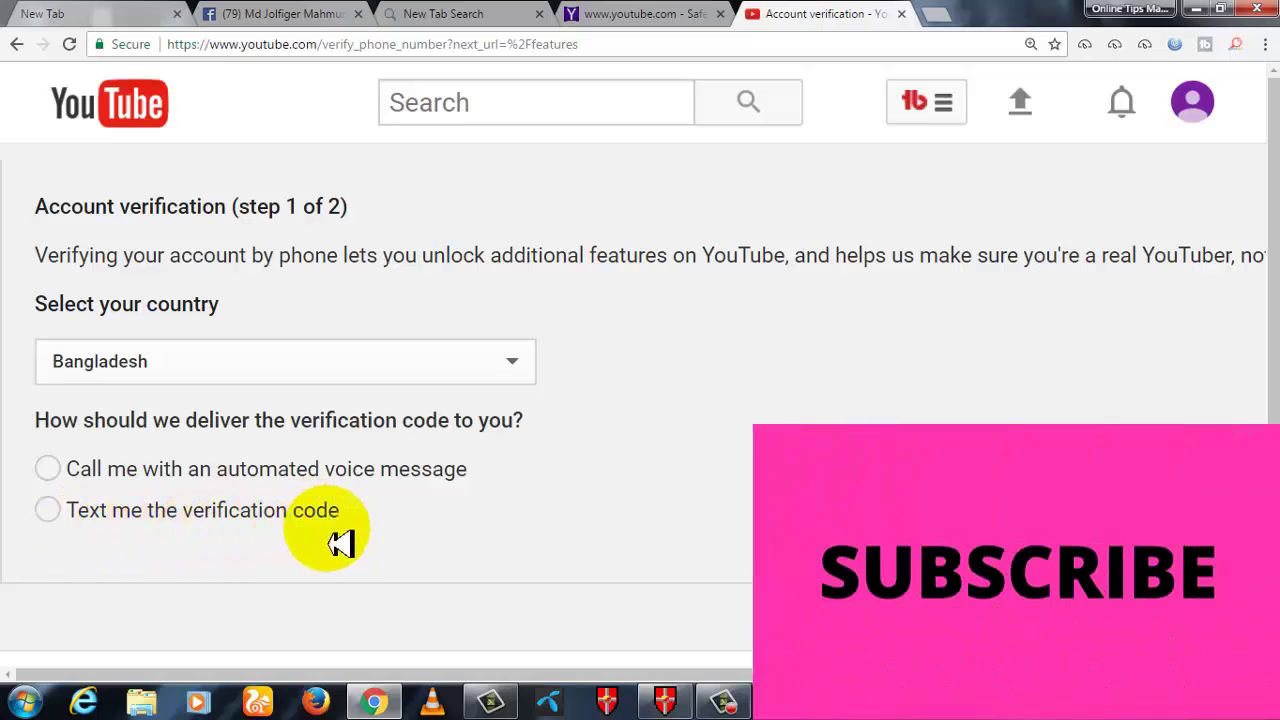
left_click(48, 511)
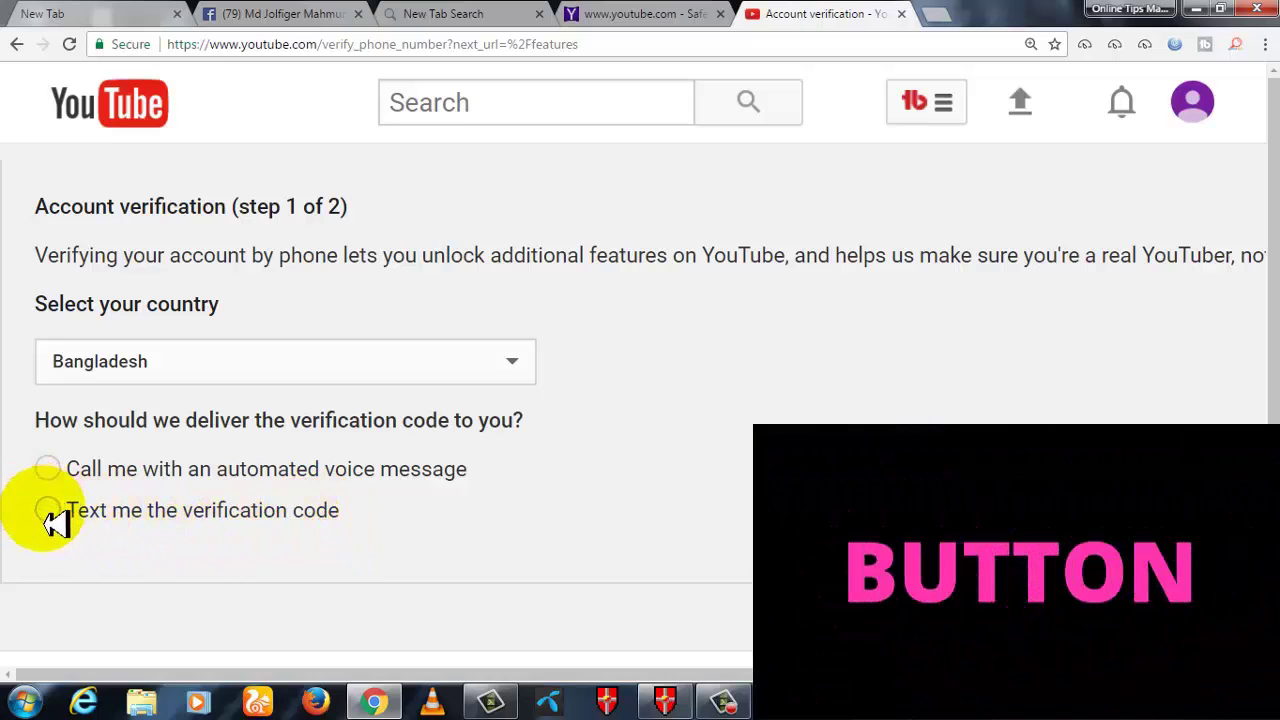
scroll(230, 545, "down", 2)
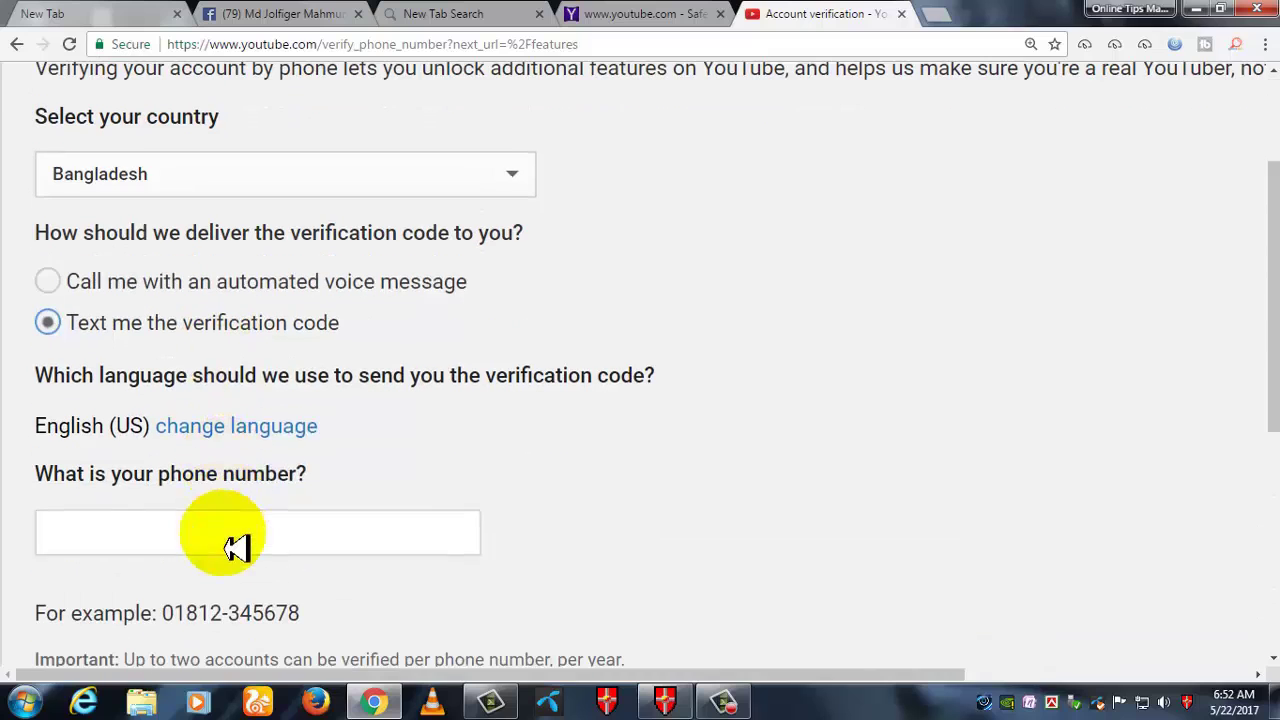
scroll(154, 543, "down", 2)
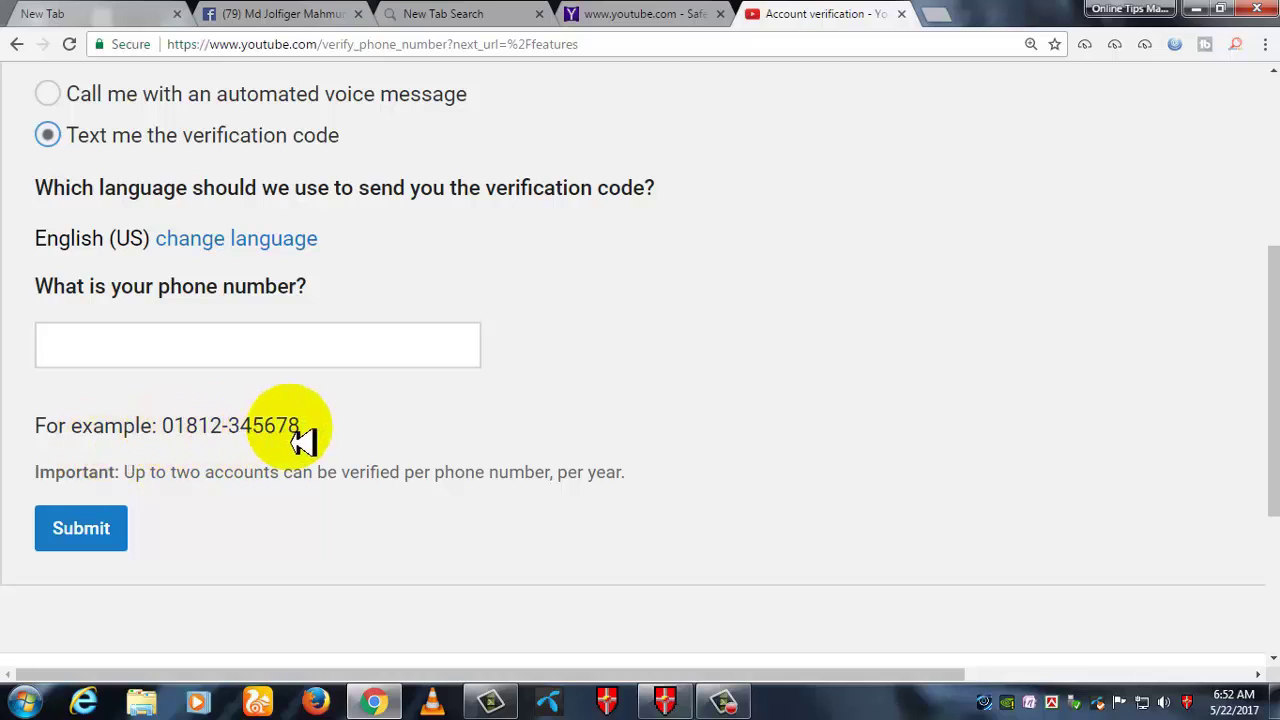
left_click(91, 351)
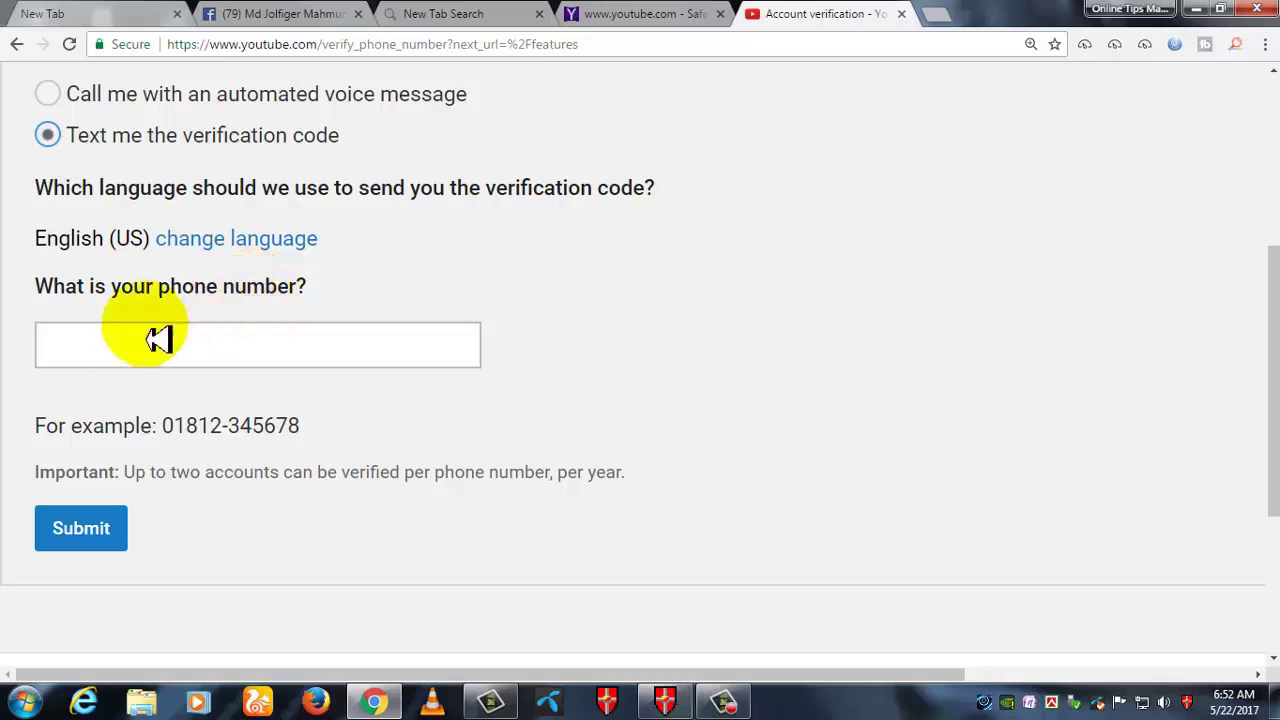
left_click(106, 357)
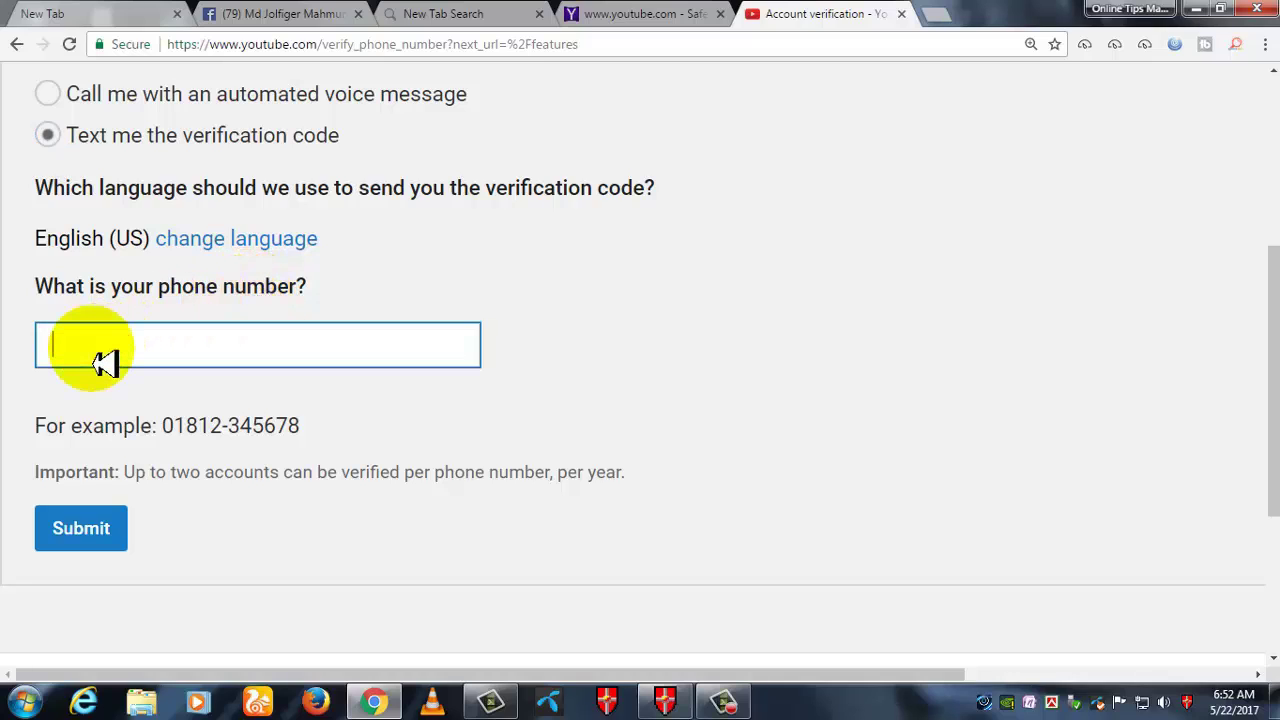
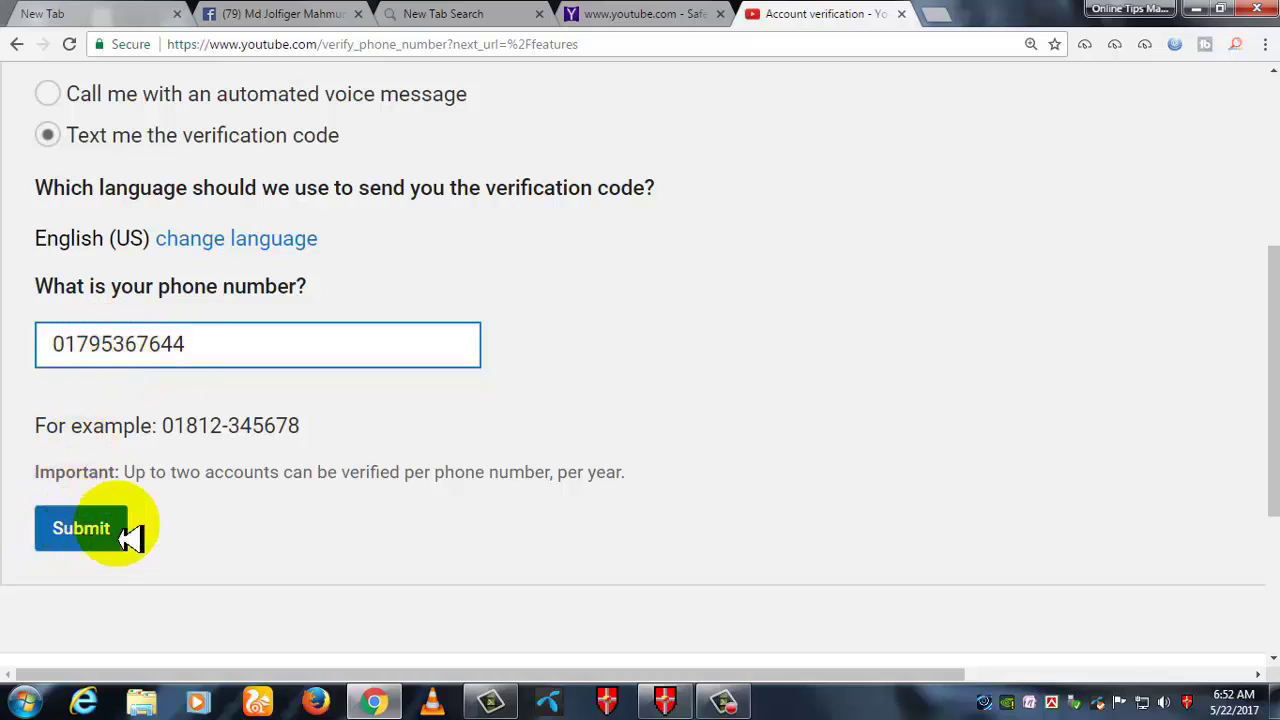
Submit the phone number, then enter and submit the texted 6-digit verification code
left_click(85, 538)
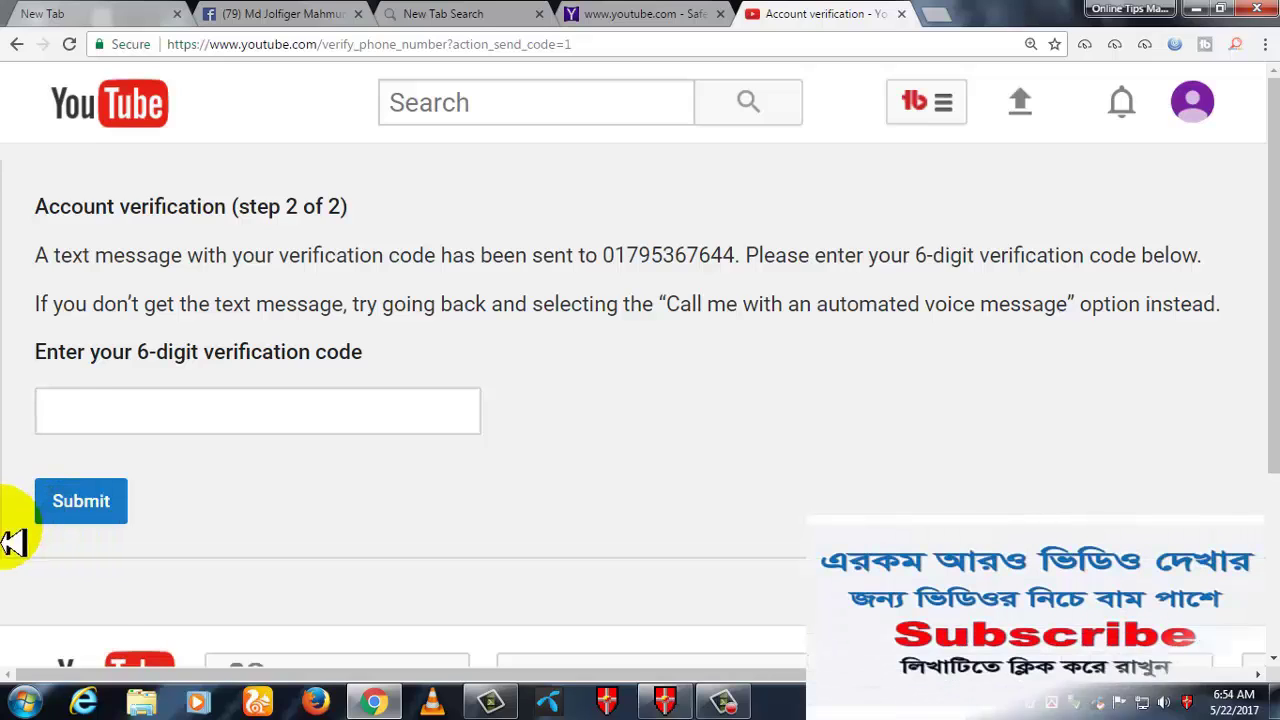
left_click(86, 424)
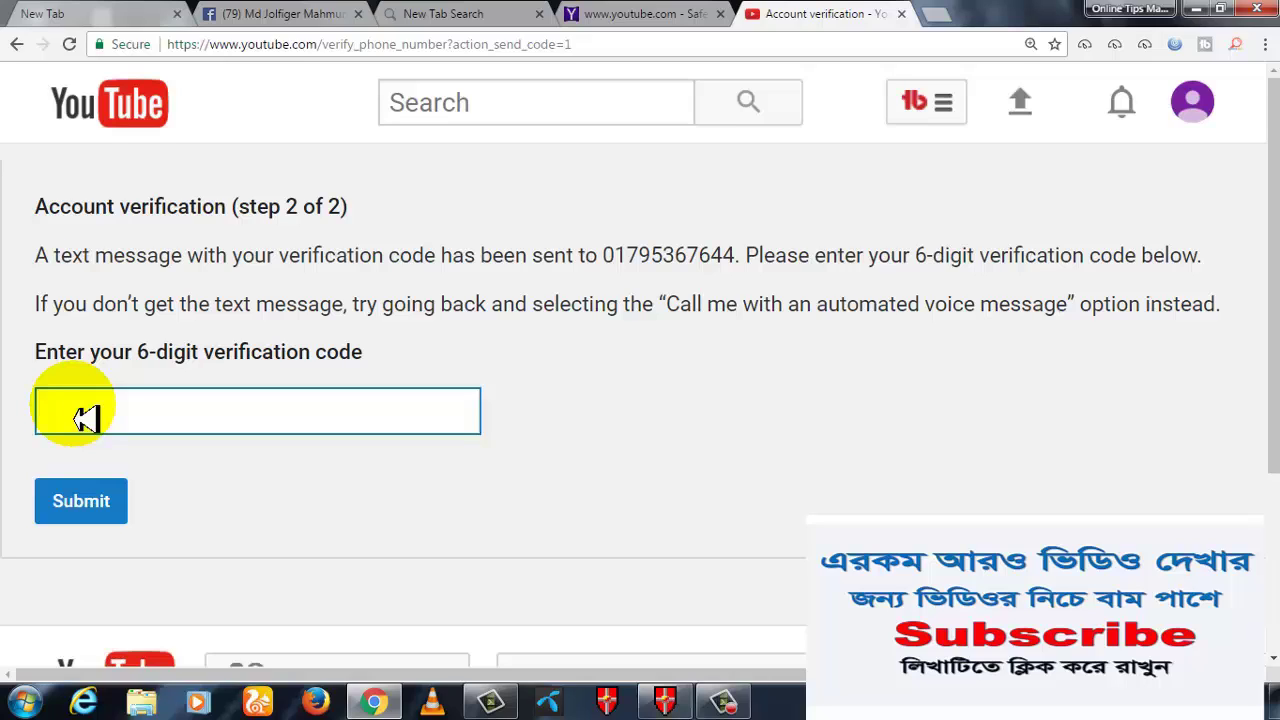
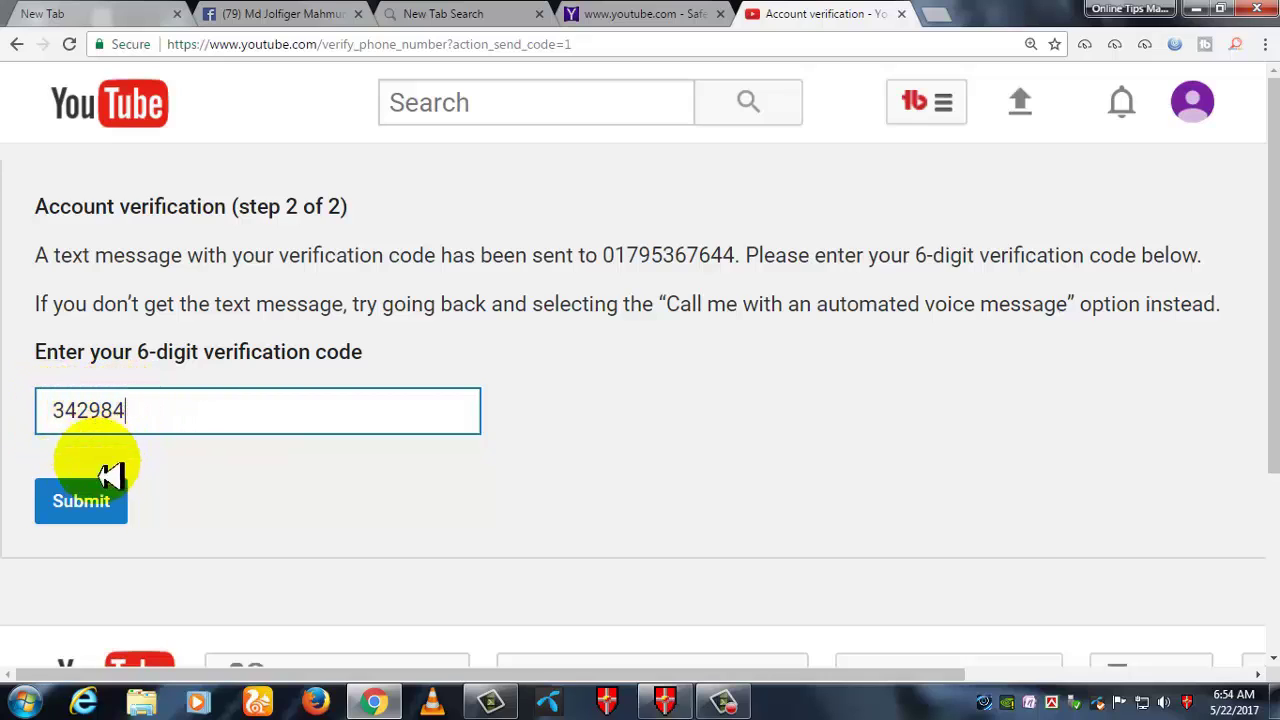
left_click(85, 505)
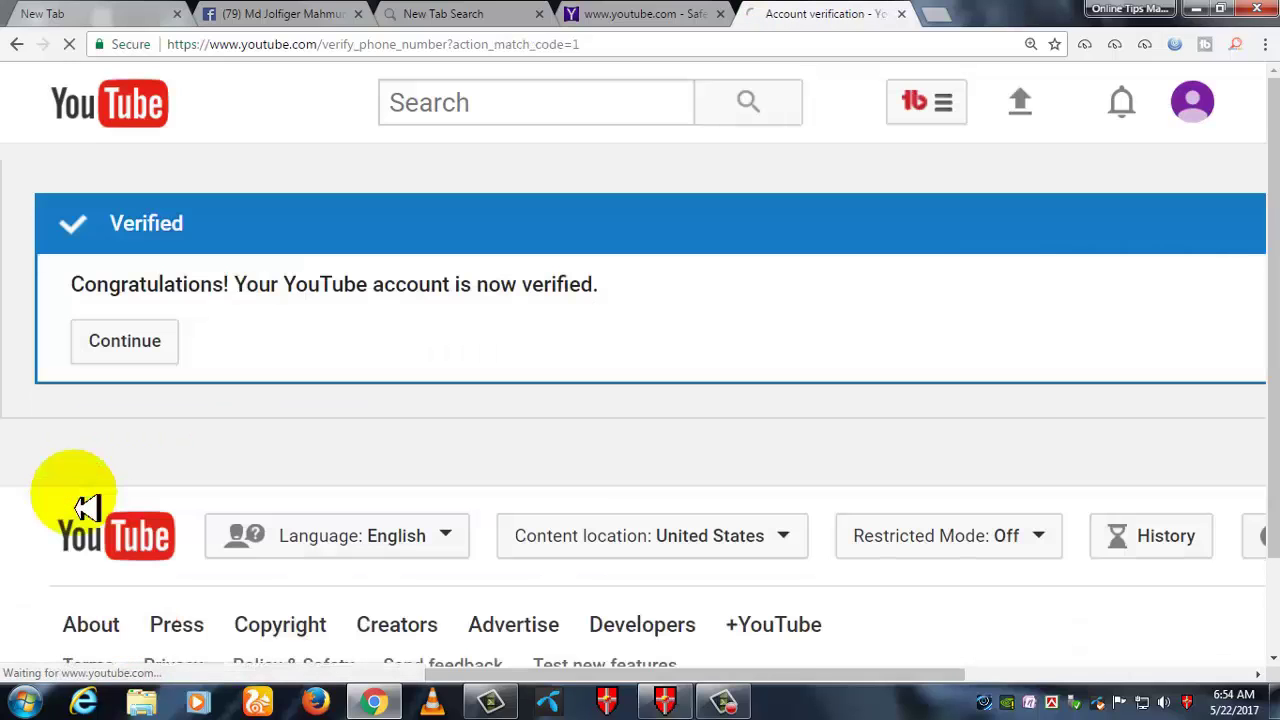
Continue from the Verified confirmation back to the Creator Studio Status and Features page
left_click(137, 336)
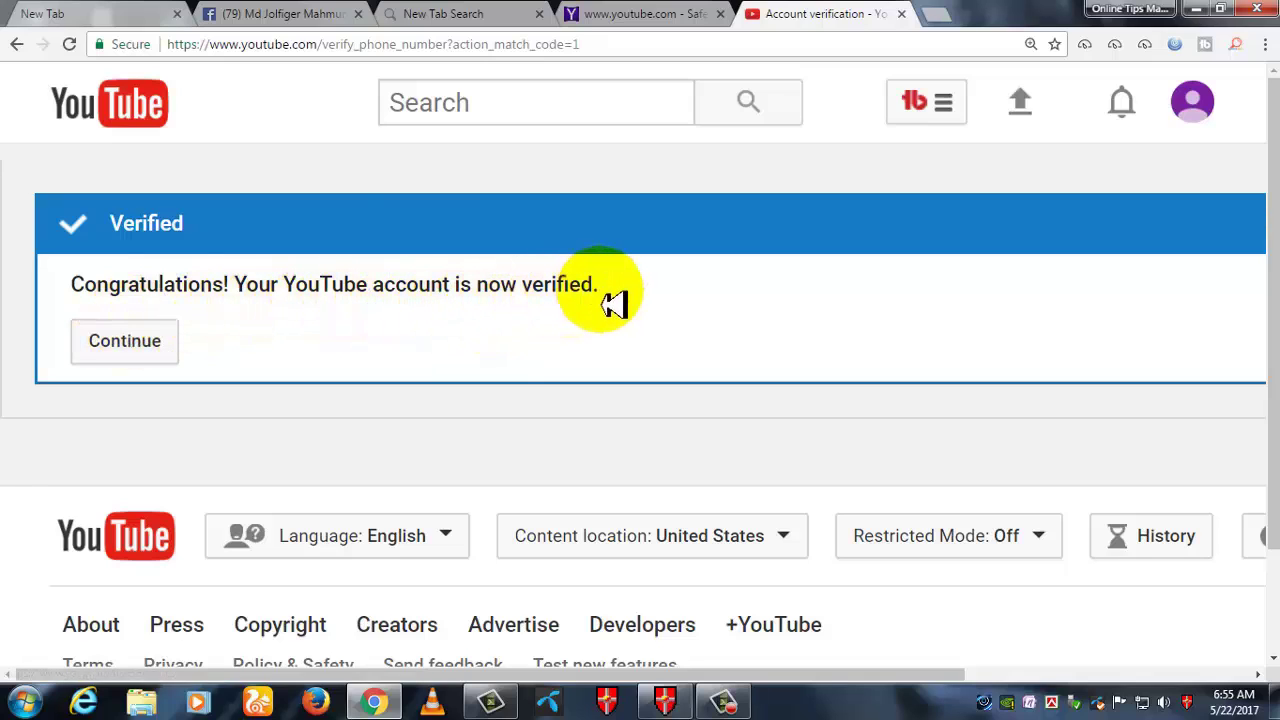
left_click_drag(612, 284, 528, 397)
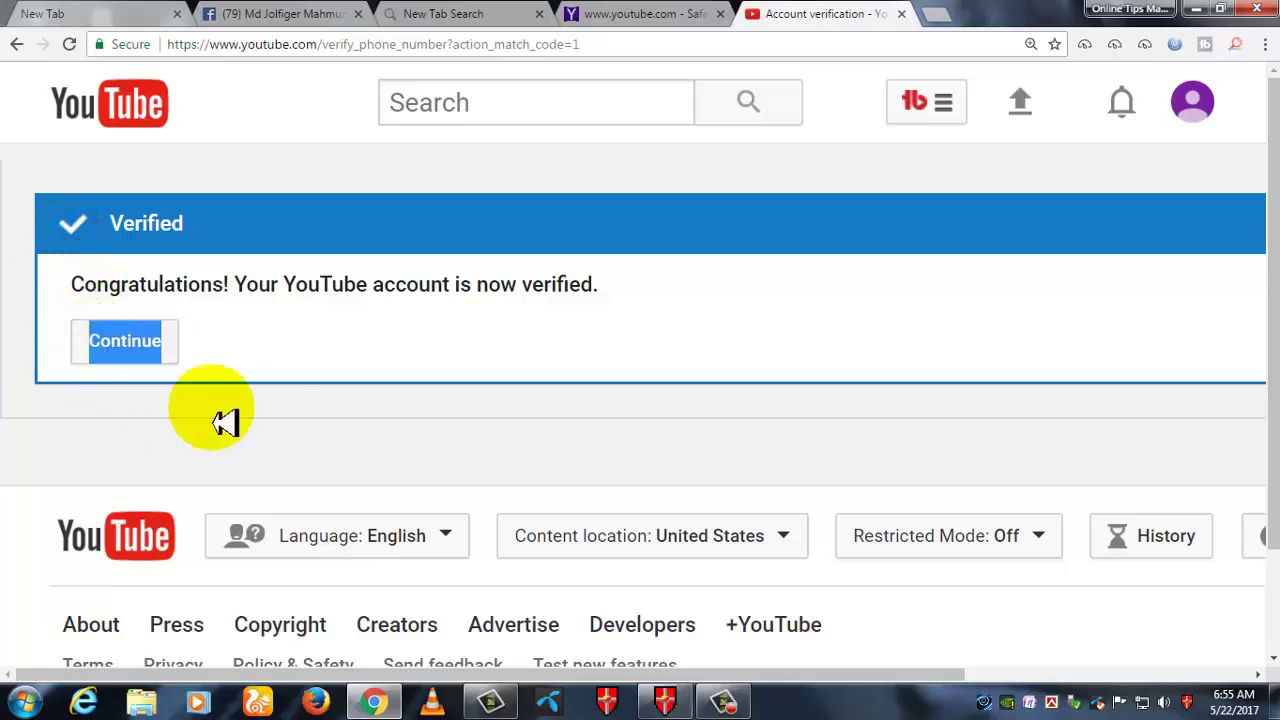
left_click(125, 352)
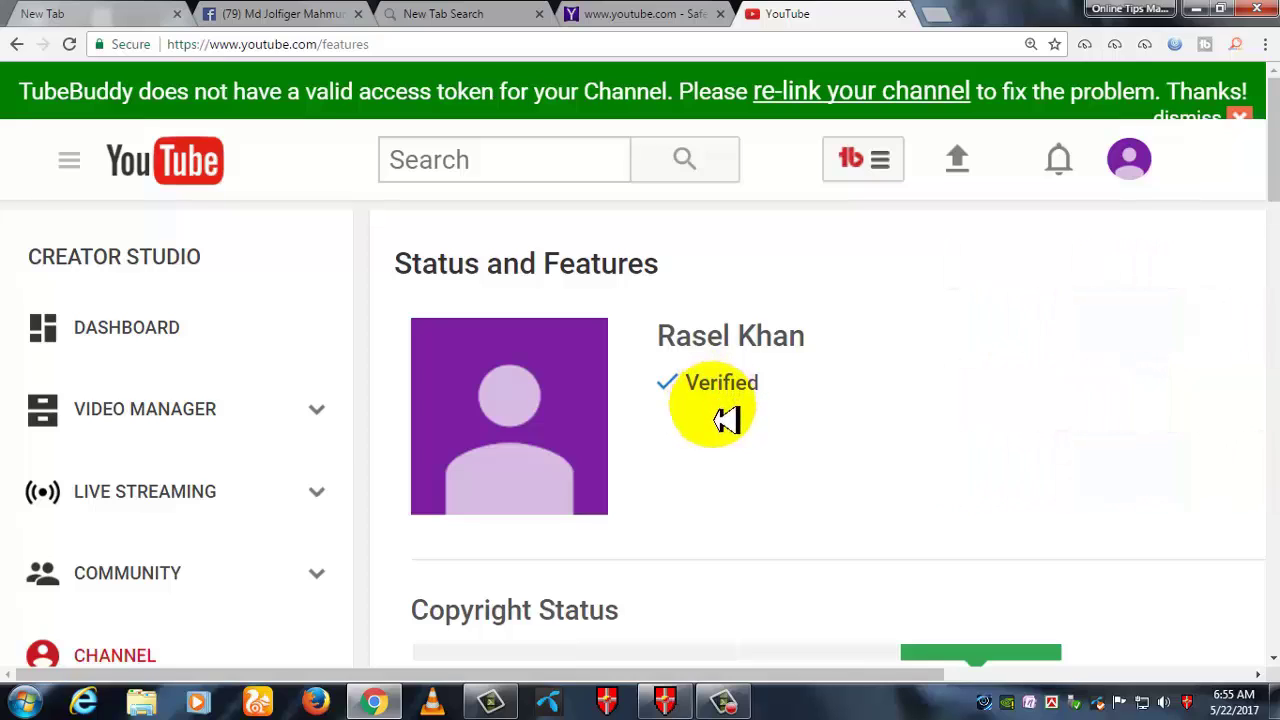
Adjust the browser zoom and scroll to review each feature's Enabled, Eligible or Ineligible status
key("ctrl+minus")
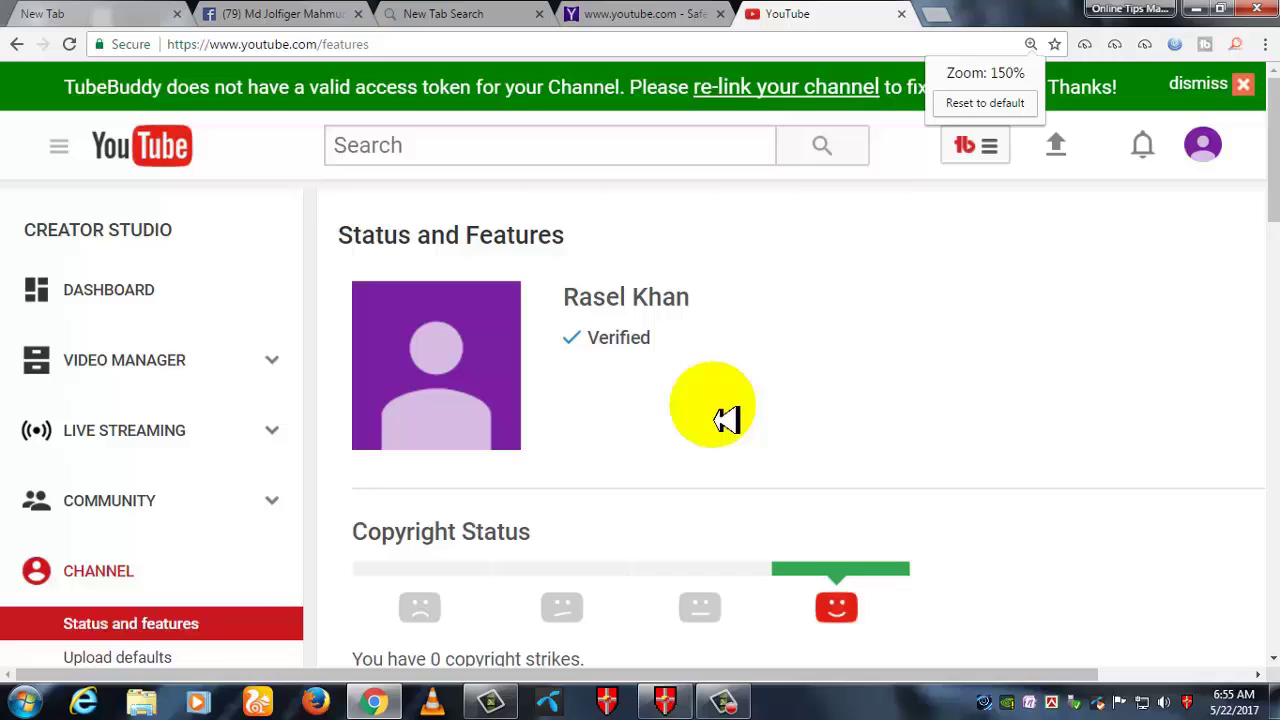
key("ctrl+minus")
key("ctrl+minus")
key("ctrl+minus")
key("ctrl+minus")
key("ctrl+minus")
key("ctrl+minus")
key("ctrl+minus")
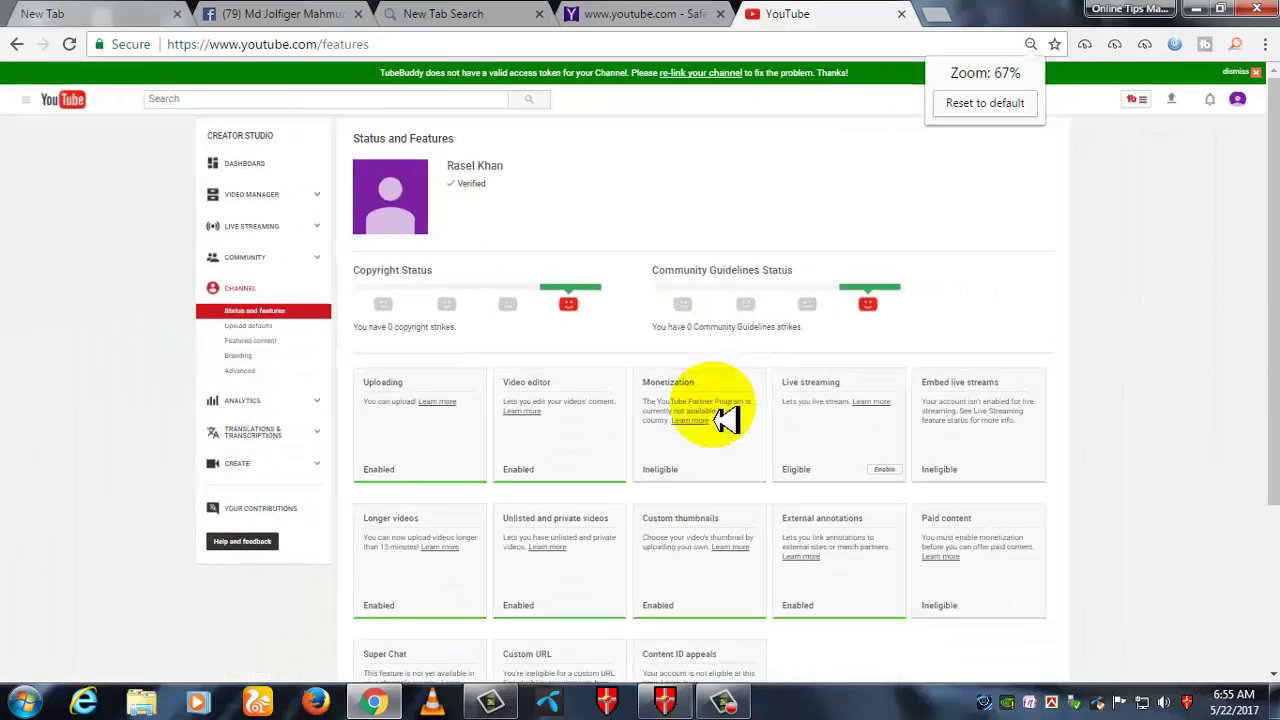
key("ctrl+minus")
key("ctrl+minus")
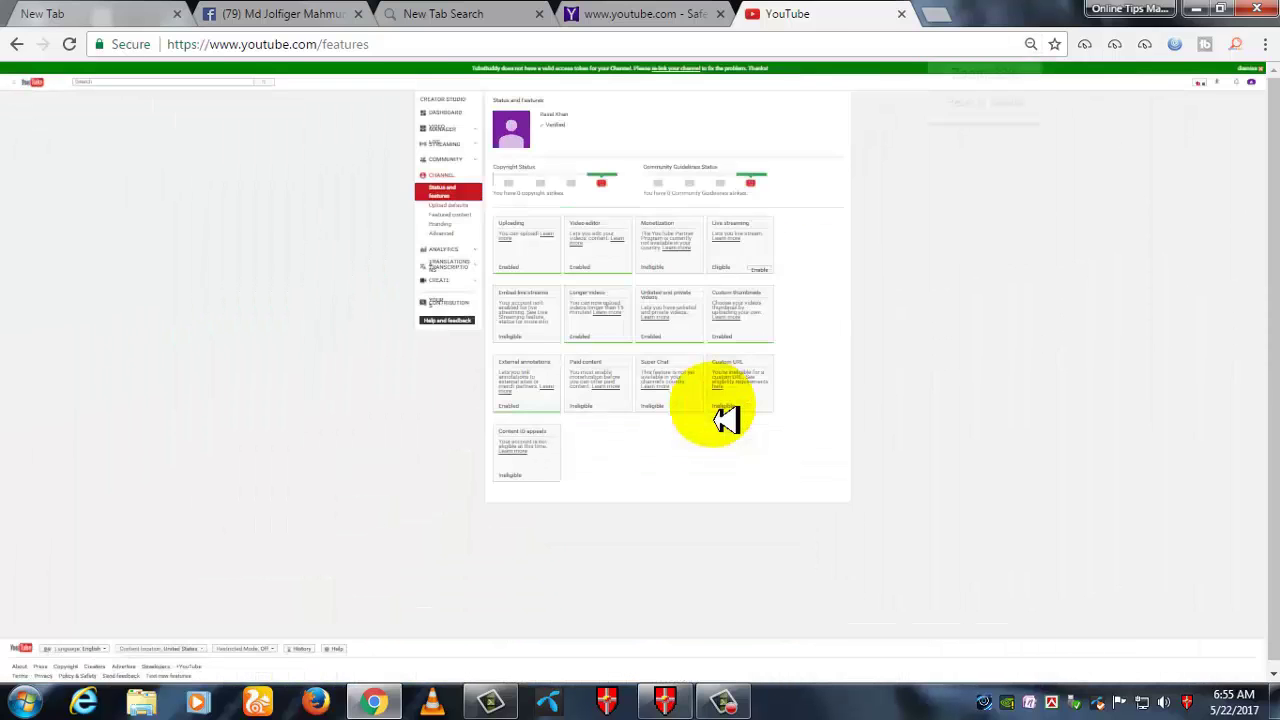
key("ctrl+plus")
key("ctrl+plus")
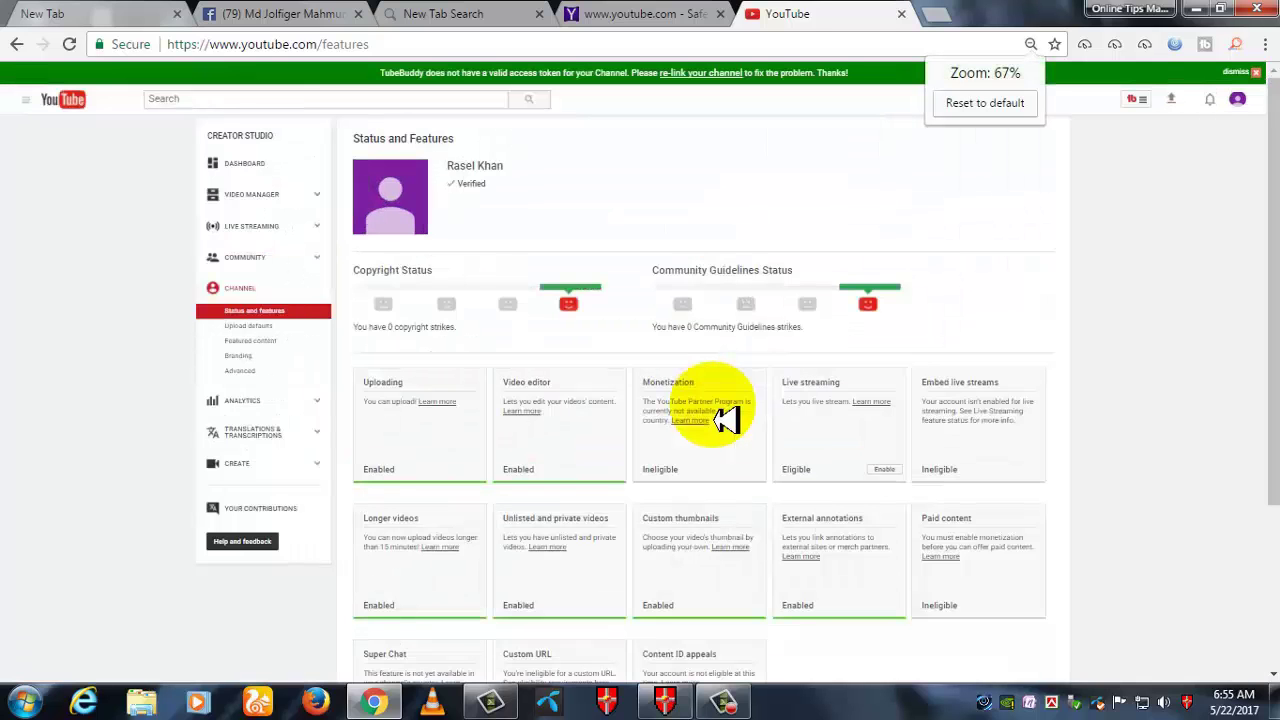
key("ctrl+plus")
key("ctrl+plus")
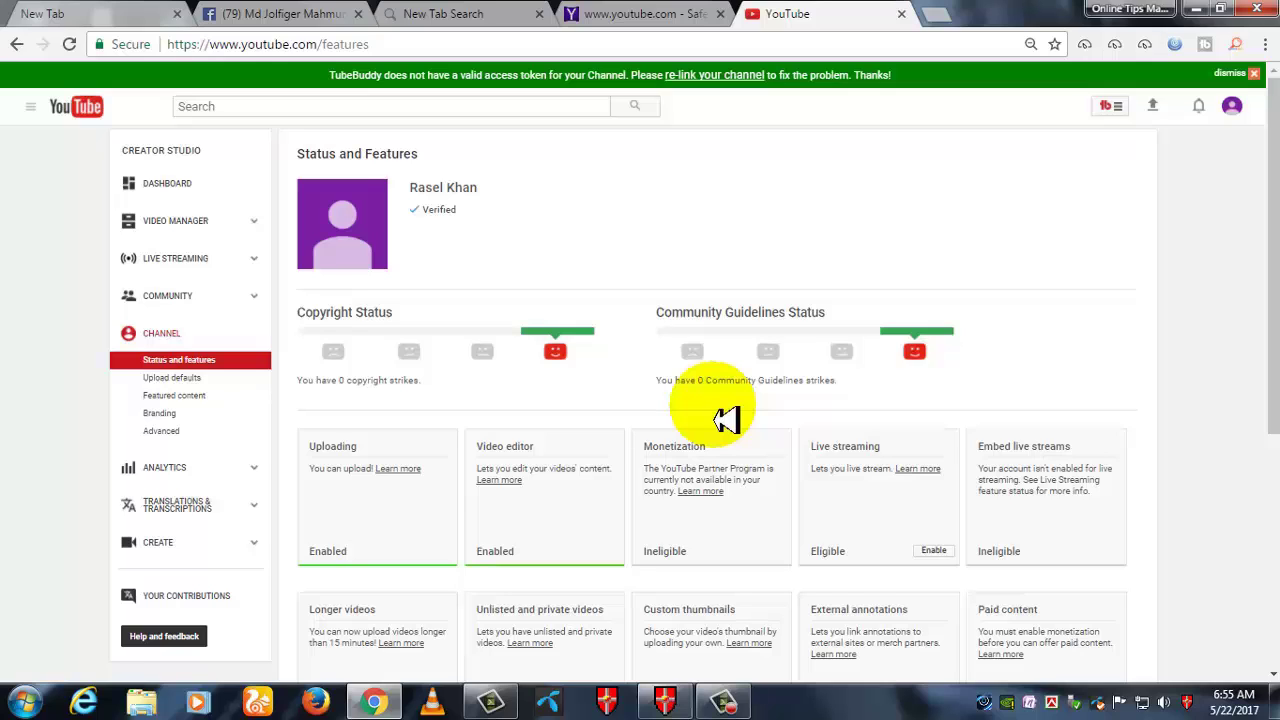
key("ctrl+plus")
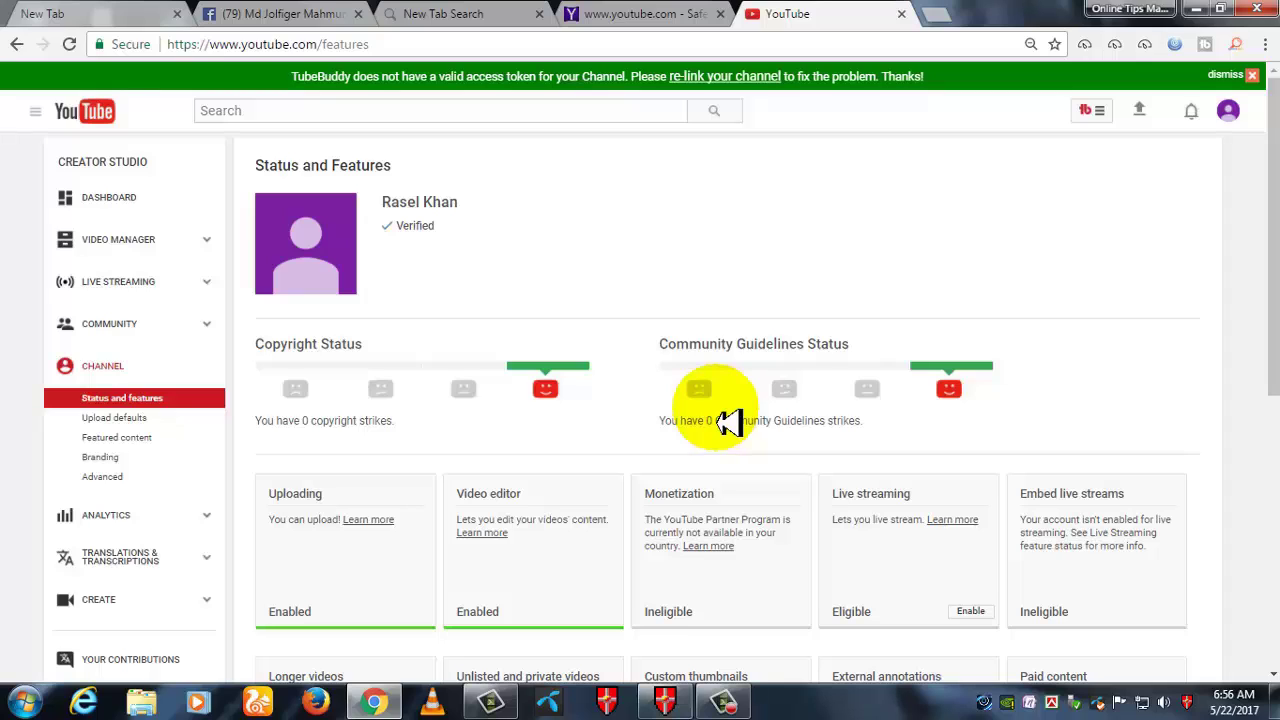
scroll(728, 420, "down", 2)
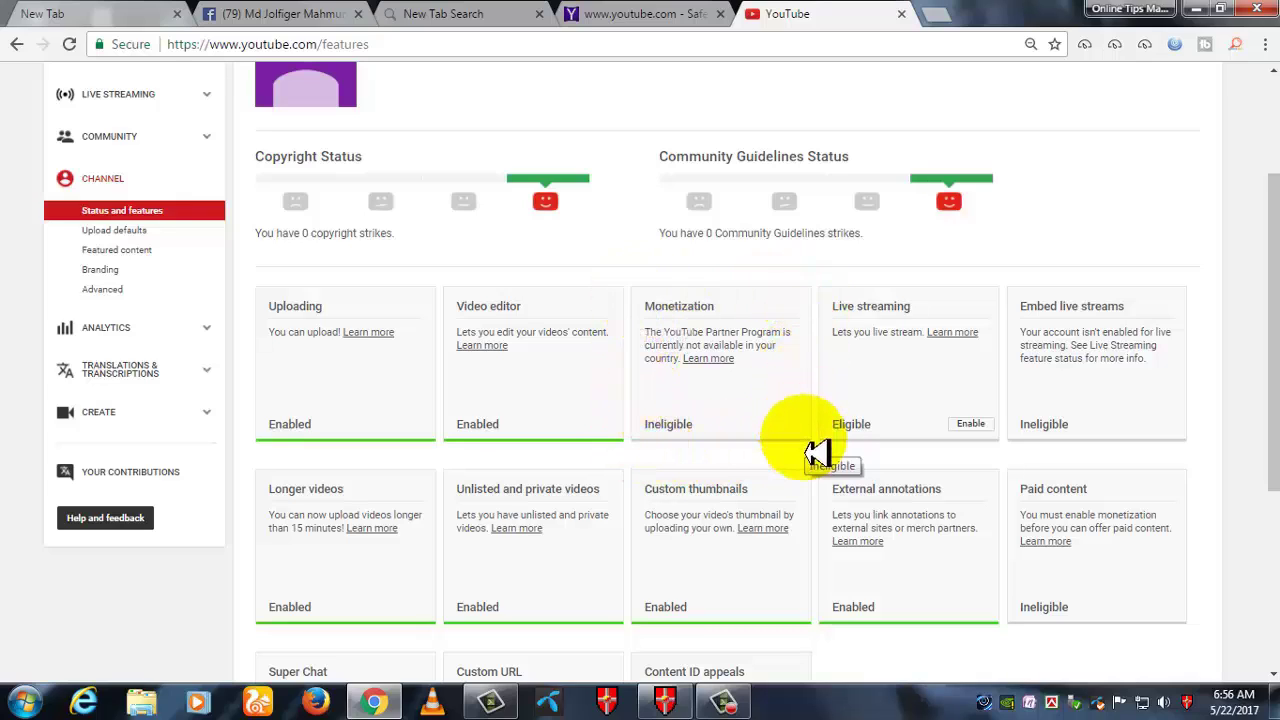
scroll(724, 452, "up", 2)
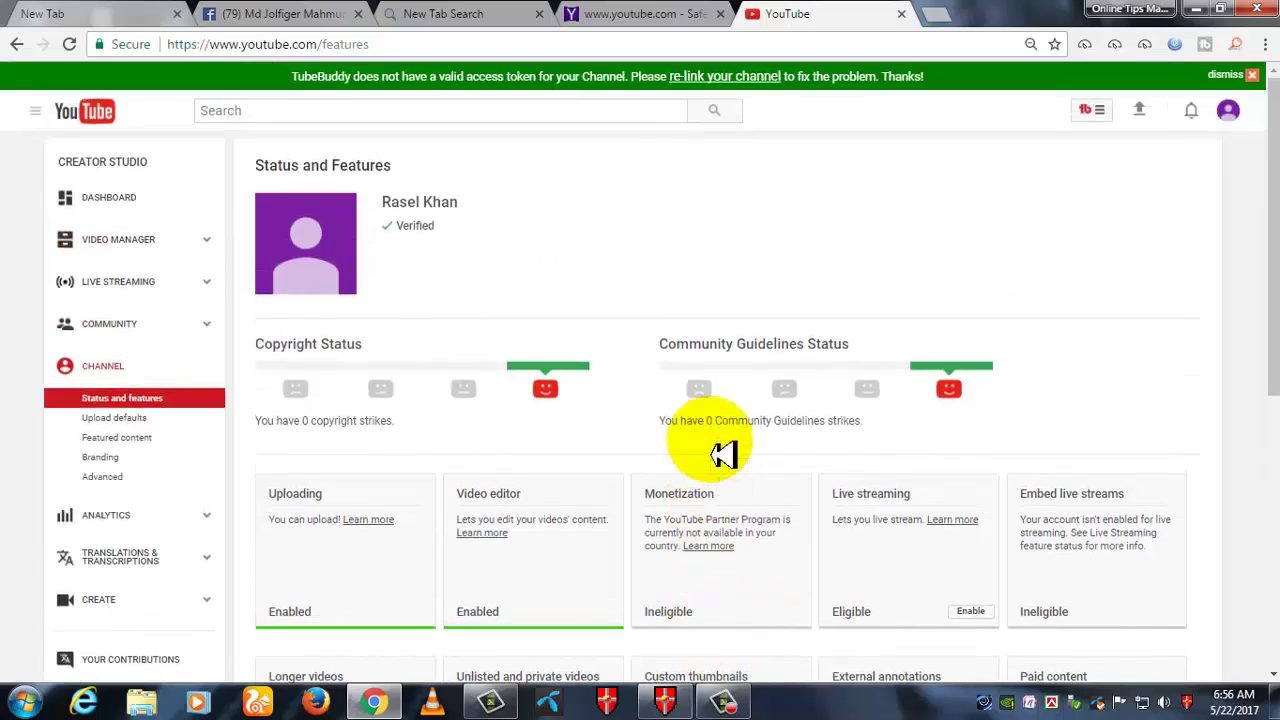